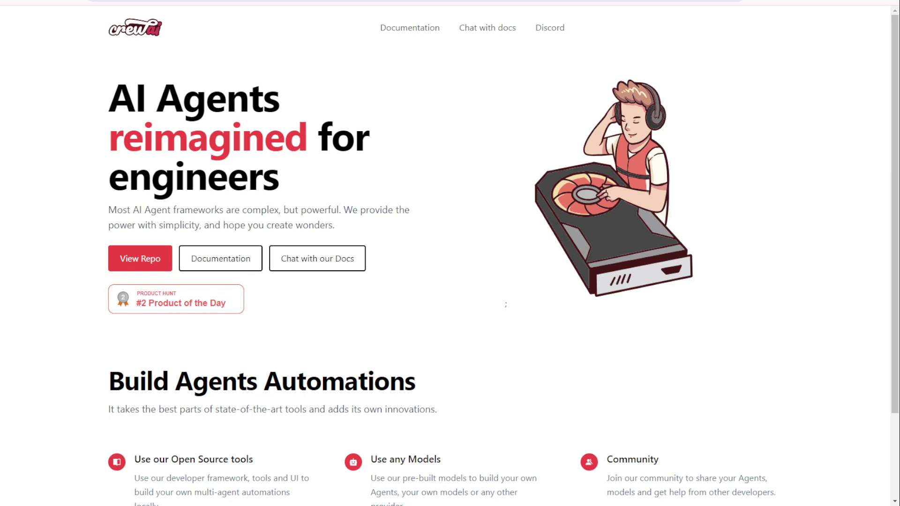
scroll(209, 133, down, 3)
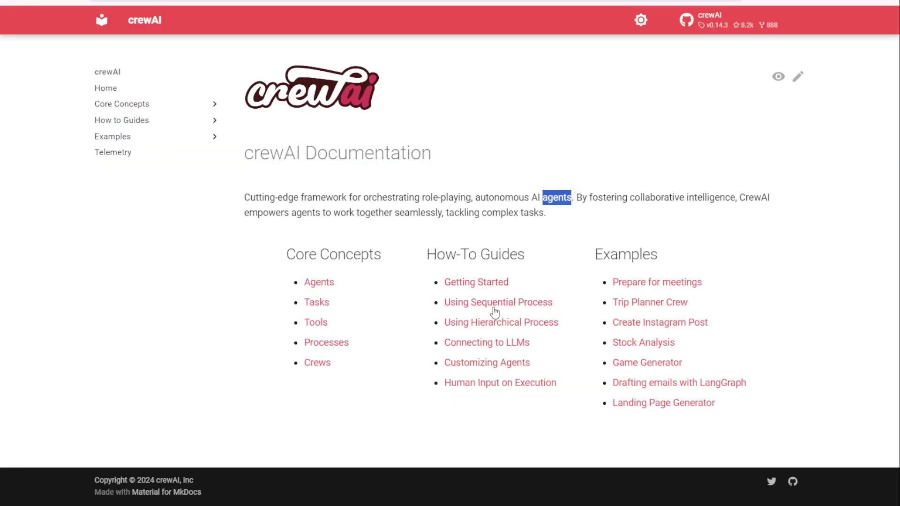
- Clear the highlighted 'agents' text and expand How to Guides in the docs sidebar
click(474, 185)
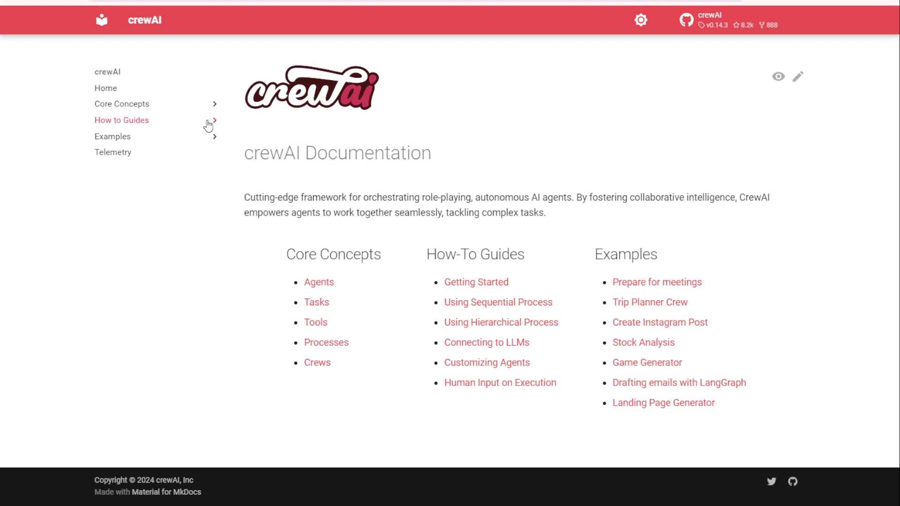
click(211, 122)
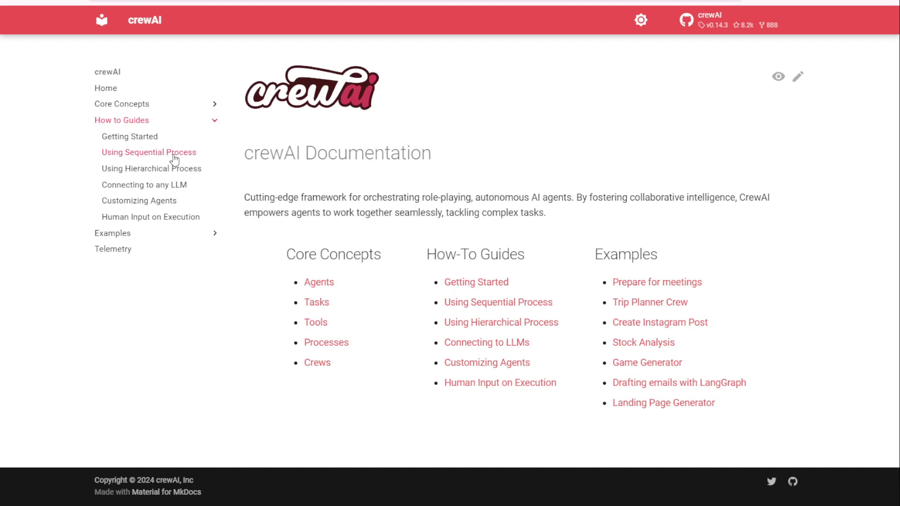
- Open the Connecting to any LLM guide and review its LM Studio environment variable lines
click(184, 184)
scroll(245, 271, down, 1)
scroll(244, 270, down, 2)
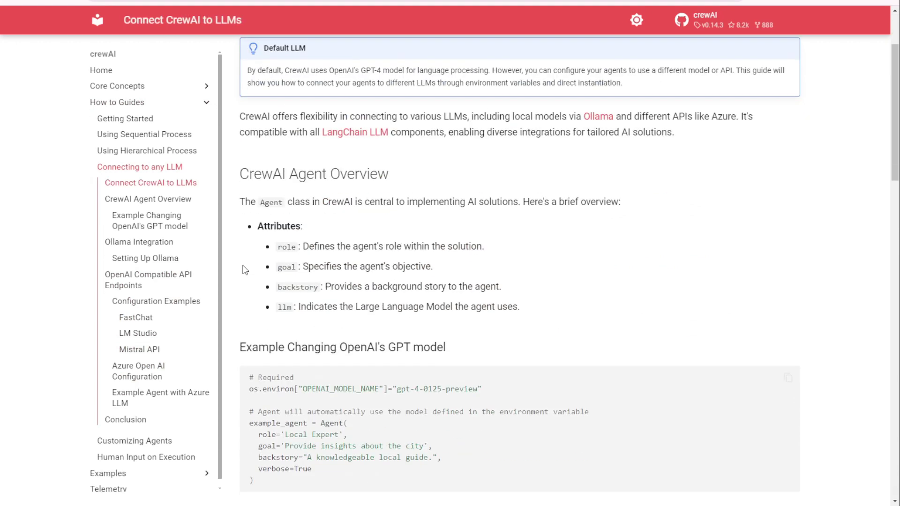
scroll(246, 268, down, 5)
scroll(248, 267, down, 3)
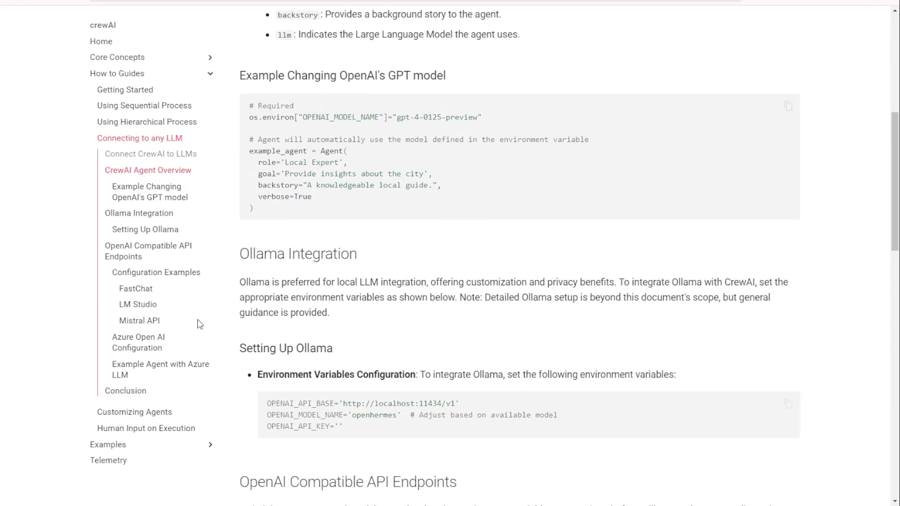
click(148, 307)
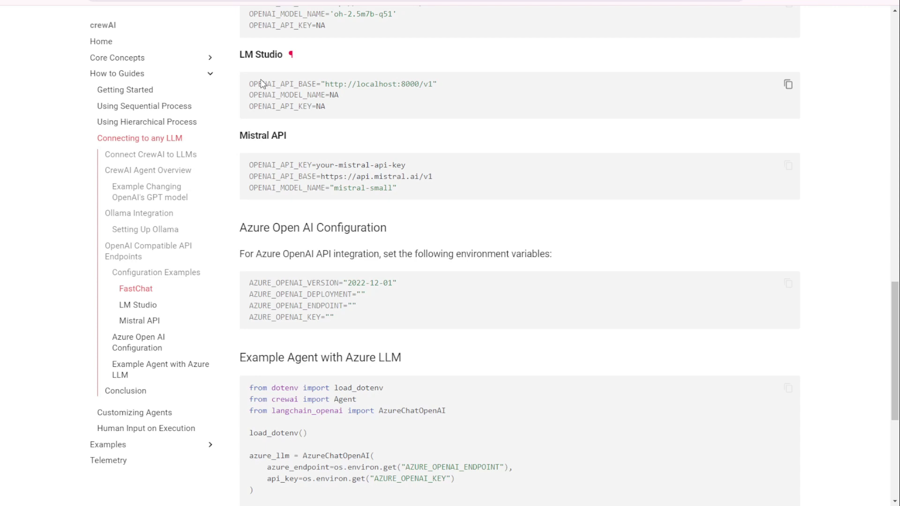
scroll(274, 88, up, 2)
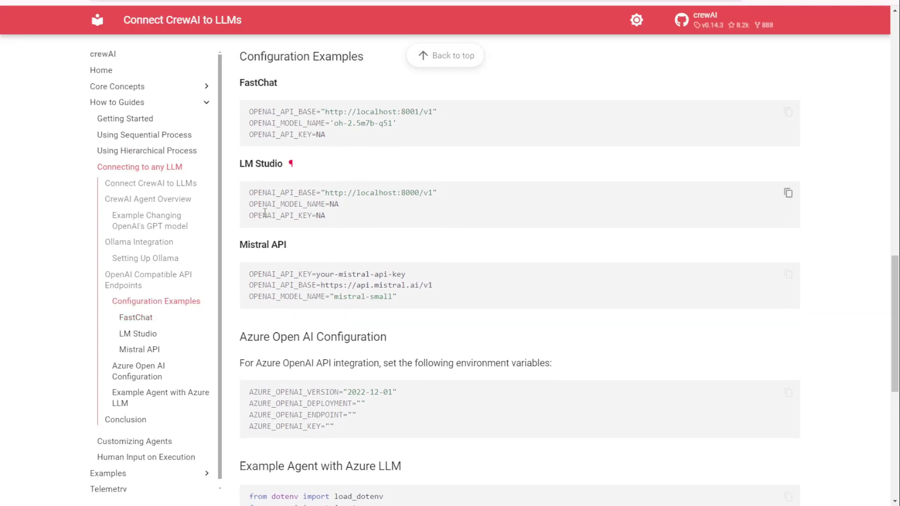
drag(250, 191, 434, 223)
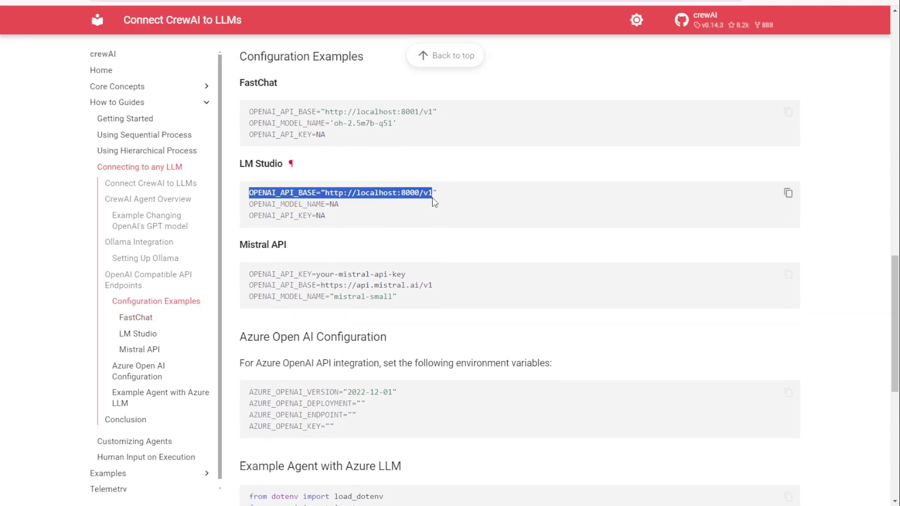
click(317, 197)
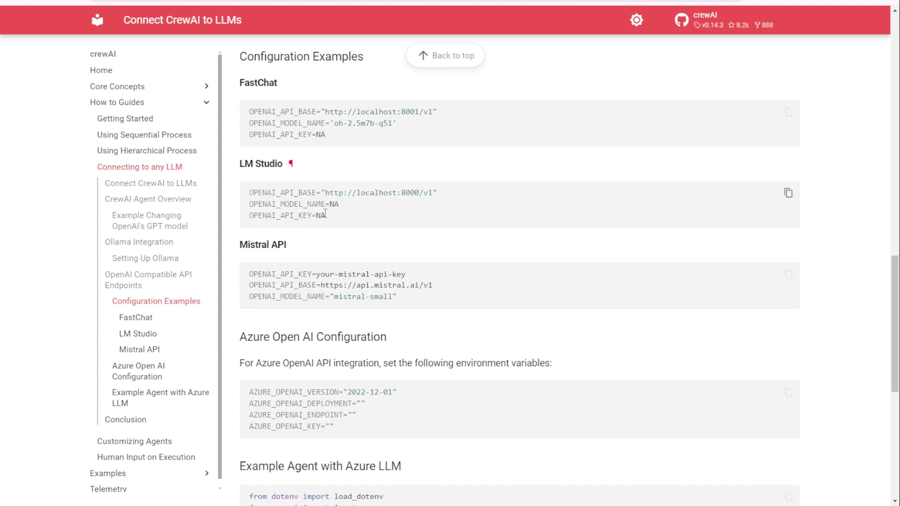
scroll(345, 230, up, 3)
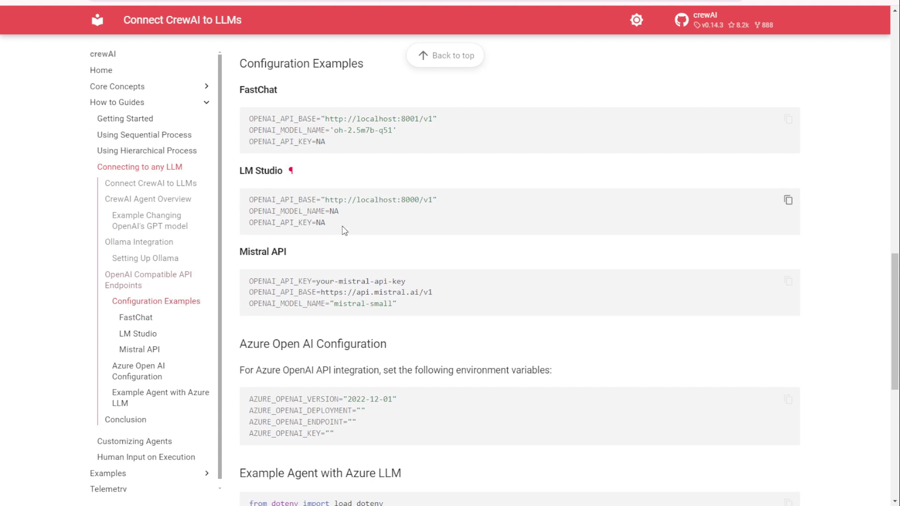
scroll(344, 232, up, 1)
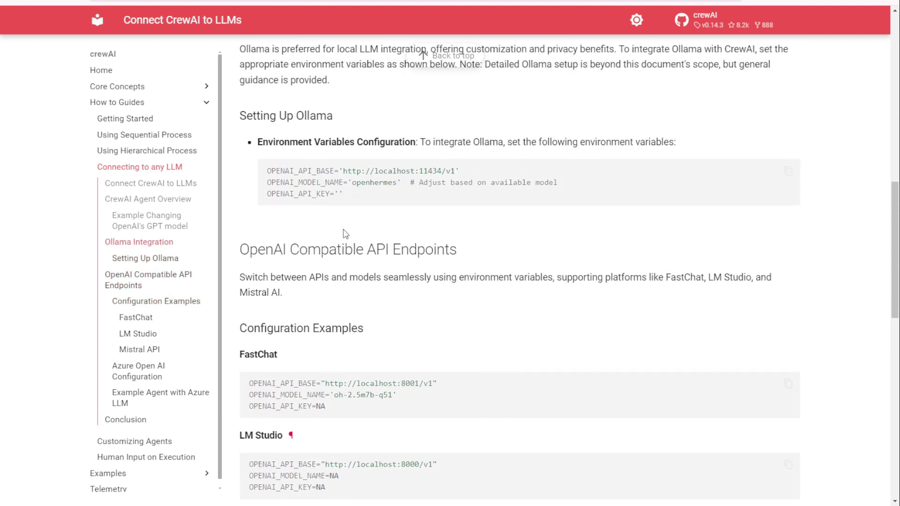
scroll(345, 233, up, 1)
scroll(315, 385, down, 5)
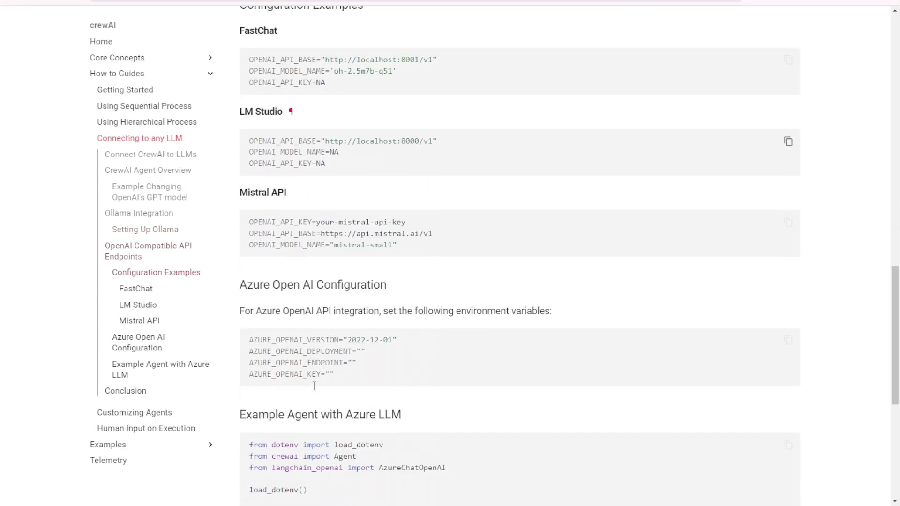
scroll(315, 386, down, 2)
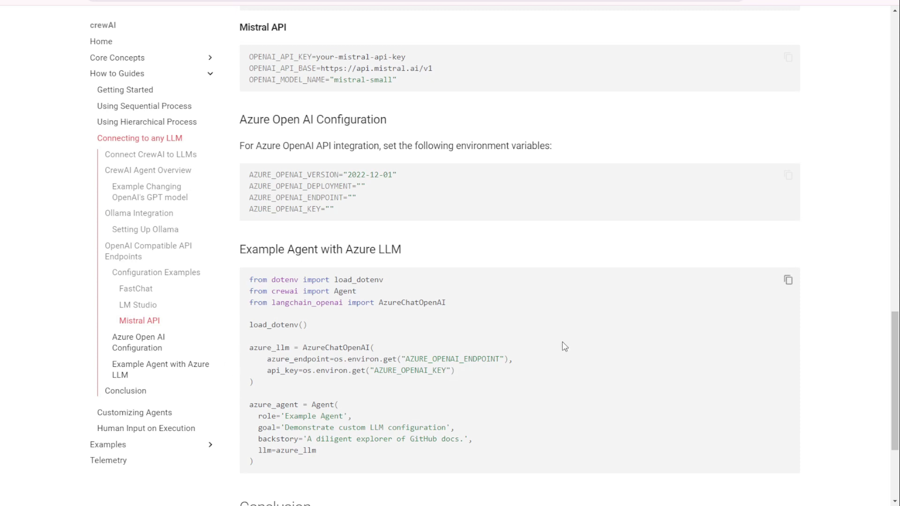
scroll(477, 407, down, 1)
scroll(478, 408, down, 2)
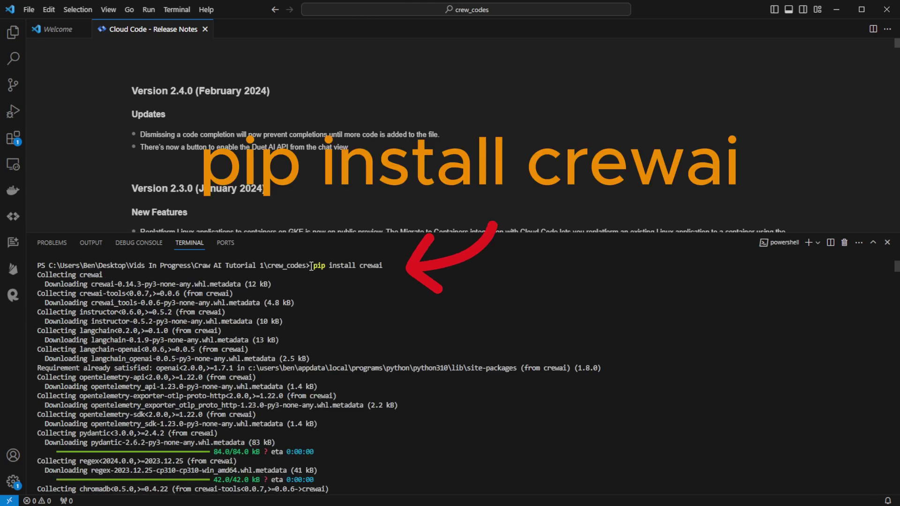
- Check the pip install crewai output, then run pip install duckduckgo-search
drag(309, 265, 382, 267)
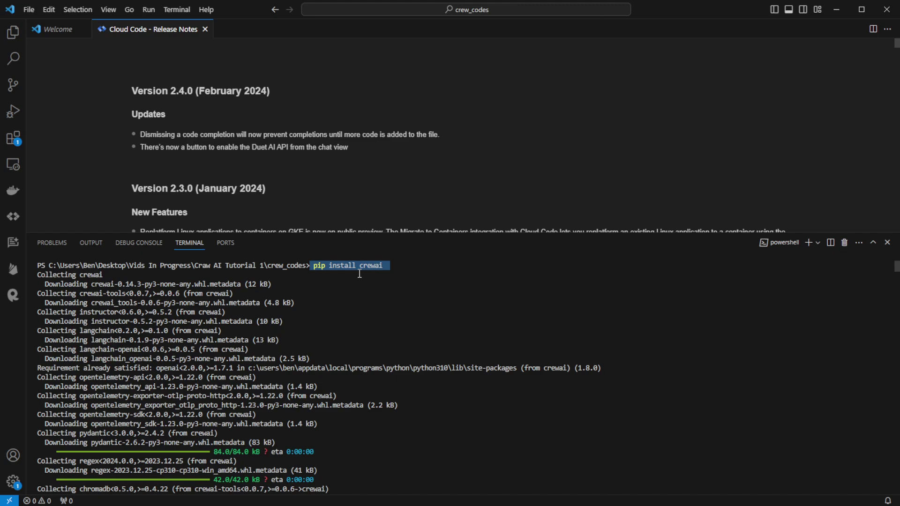
mouse_move(38, 275)
mouse_down()
mouse_move(224, 397)
mouse_move(226, 493)
mouse_up()
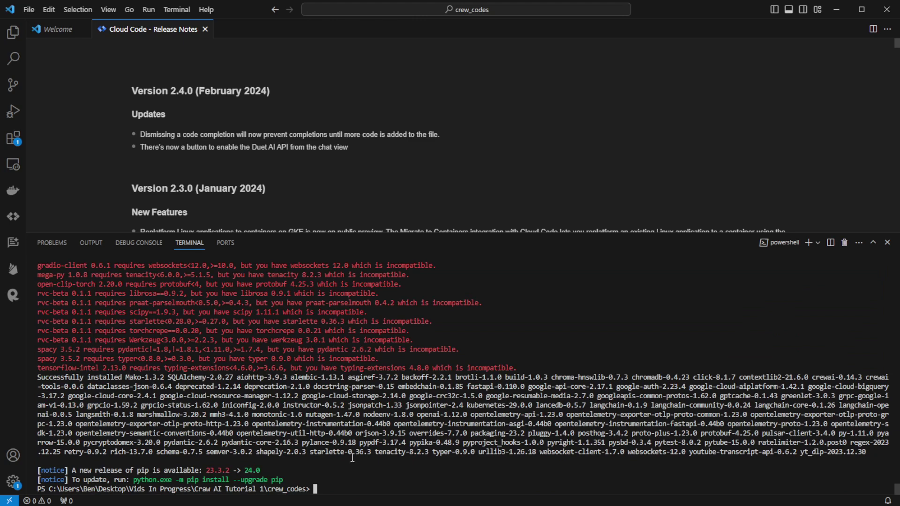
text(pip install duckduckgo-search)
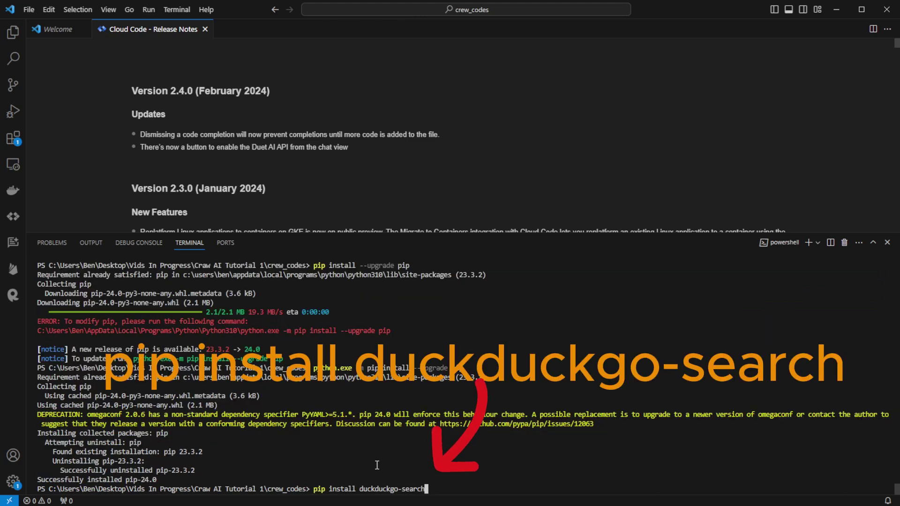
key(Return)
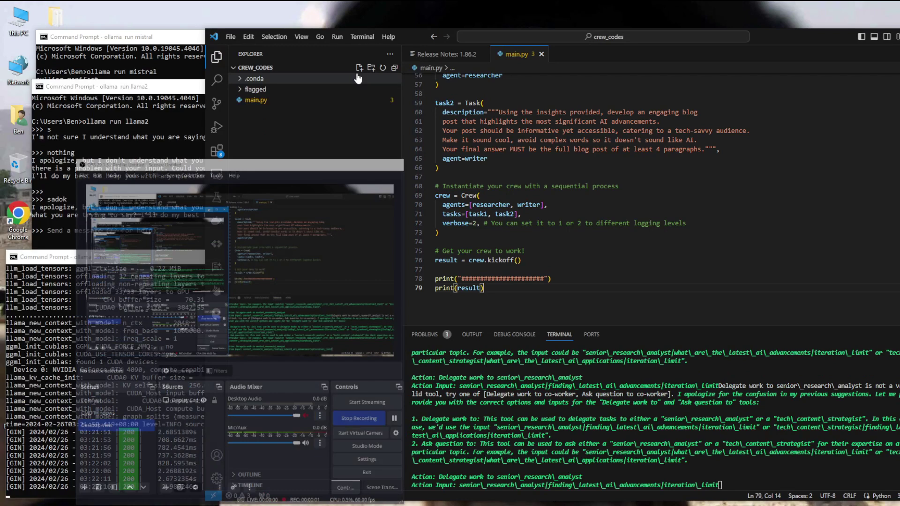
- Rearrange the mistral and llama2 chat windows, then minimize both beside the ollama serve log
mouse_move(137, 38)
mouse_down()
mouse_move(101, 19)
mouse_move(164, 24)
mouse_up()
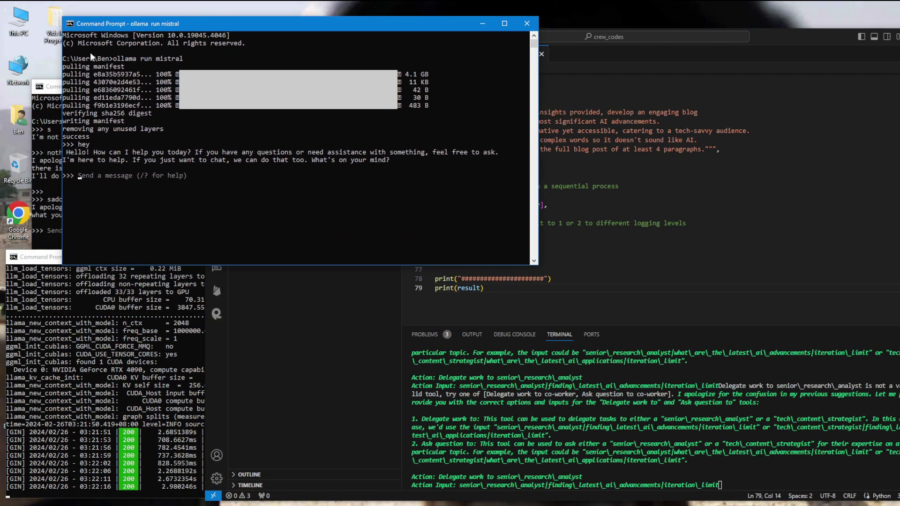
drag(52, 87, 22, 74)
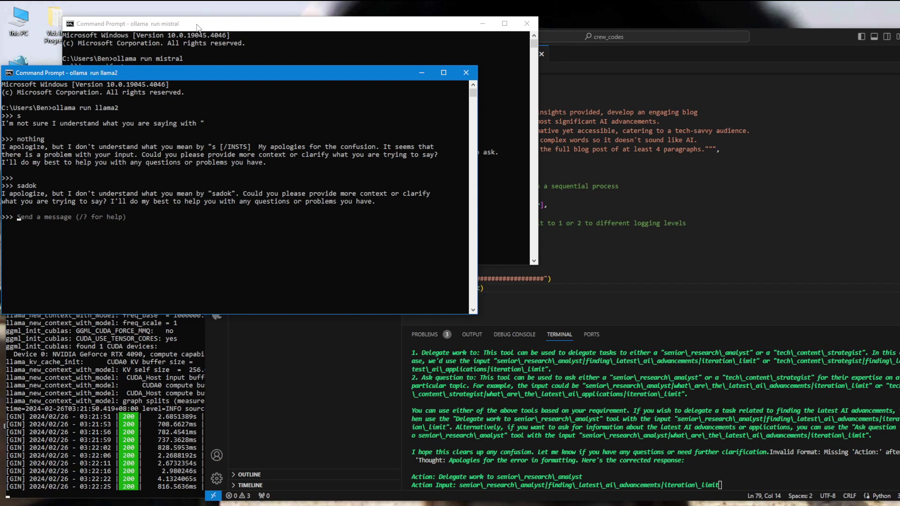
drag(211, 24, 300, 35)
drag(117, 73, 117, 13)
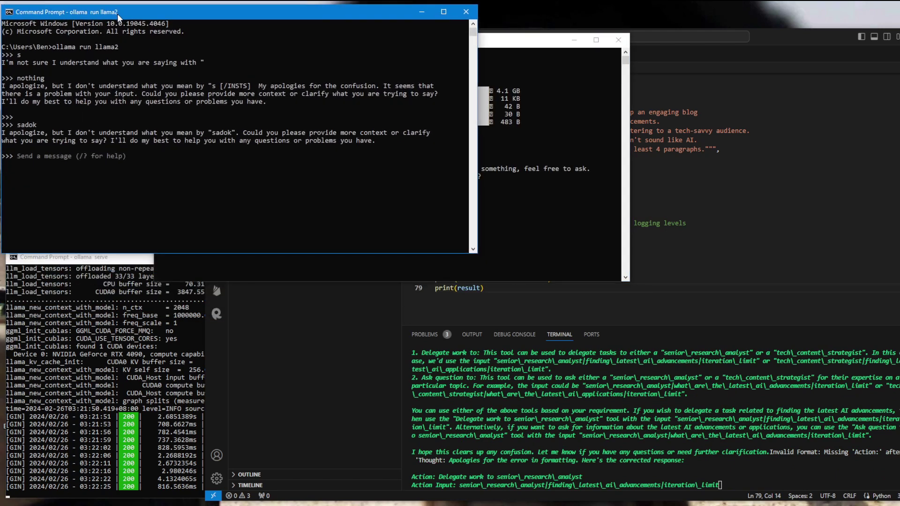
mouse_move(536, 42)
mouse_down()
mouse_move(371, 34)
mouse_move(380, 42)
mouse_up()
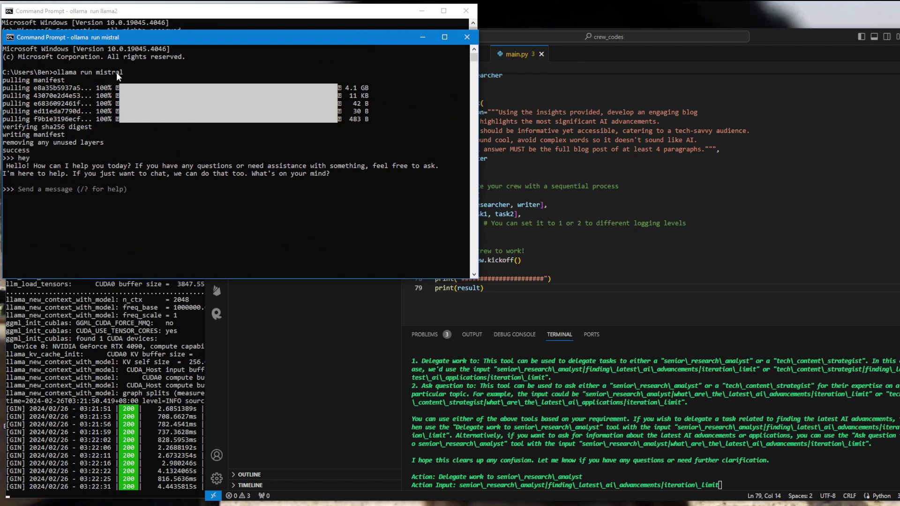
click(99, 369)
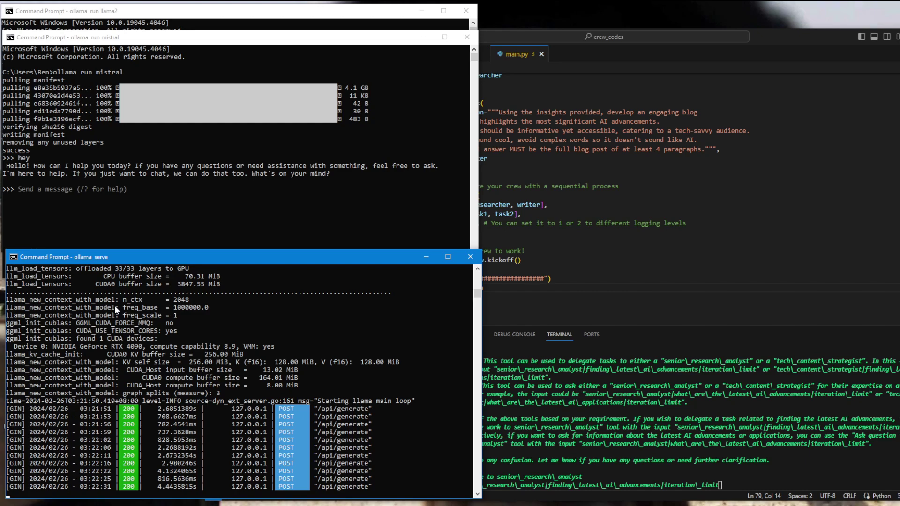
click(422, 37)
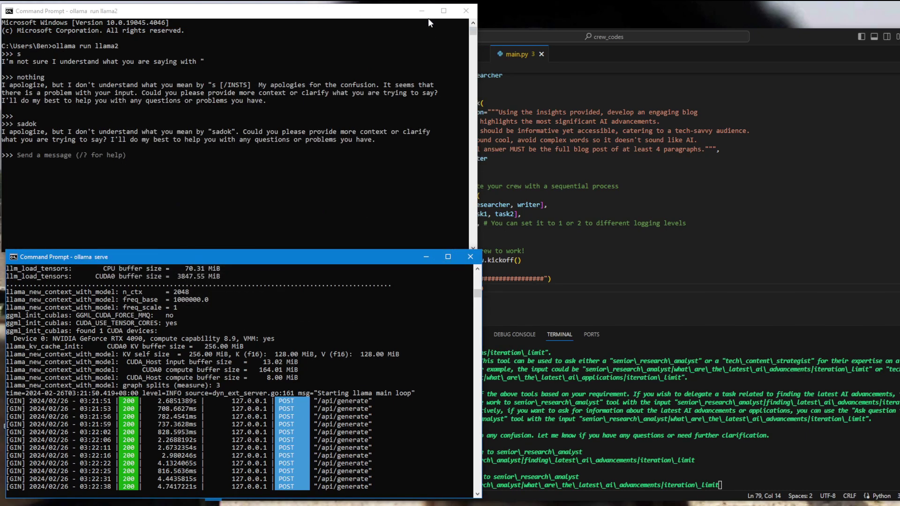
click(422, 11)
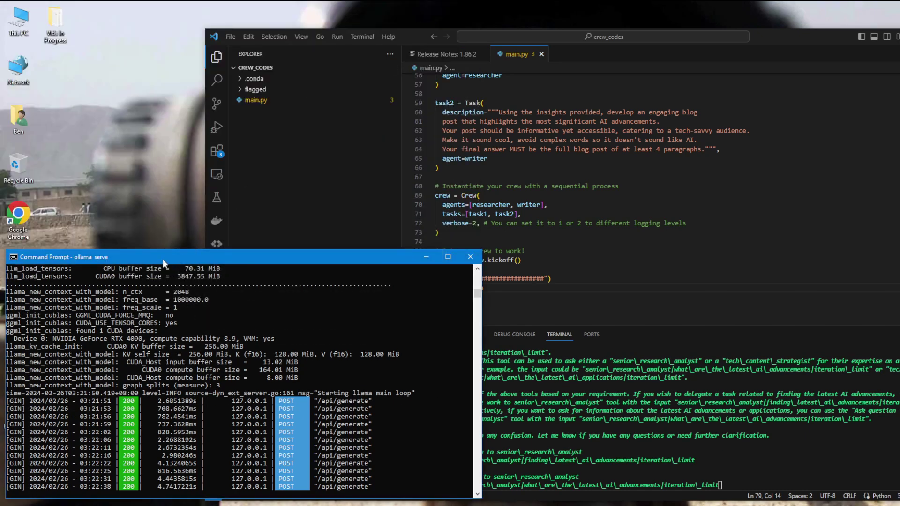
drag(162, 259, 168, 153)
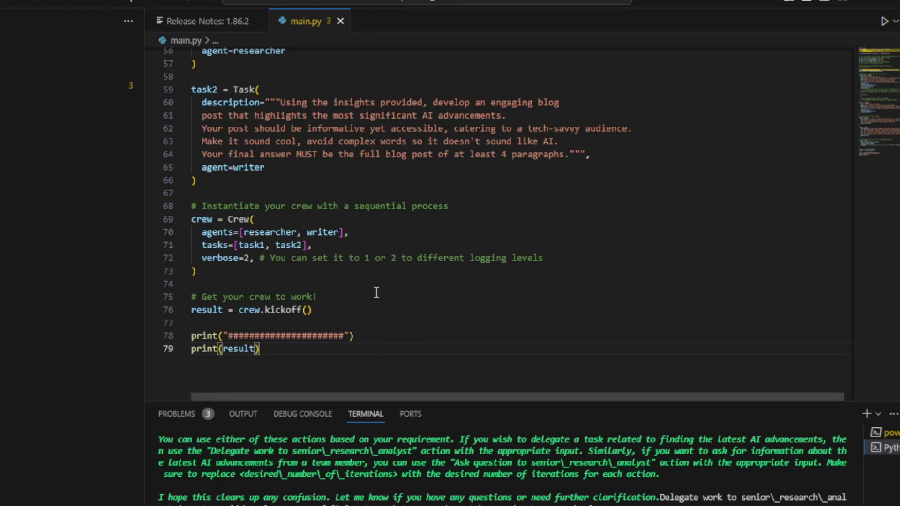
scroll(378, 303, up, 3)
scroll(376, 307, up, 3)
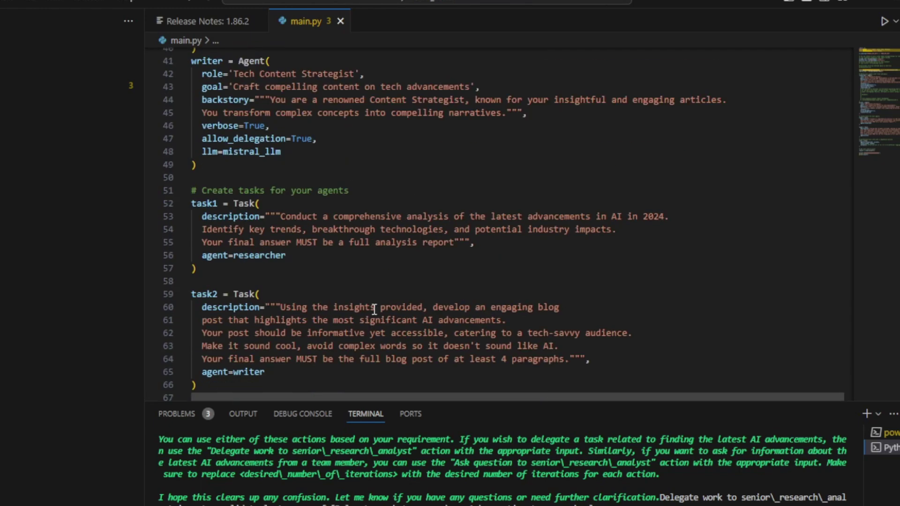
scroll(373, 310, up, 3)
scroll(371, 311, up, 3)
scroll(371, 310, up, 3)
scroll(373, 308, up, 3)
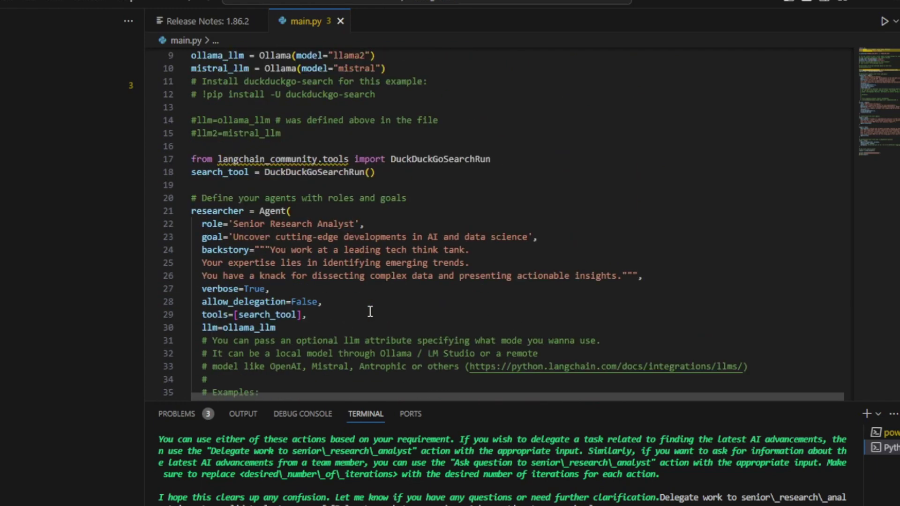
scroll(376, 307, up, 2)
scroll(379, 304, up, 2)
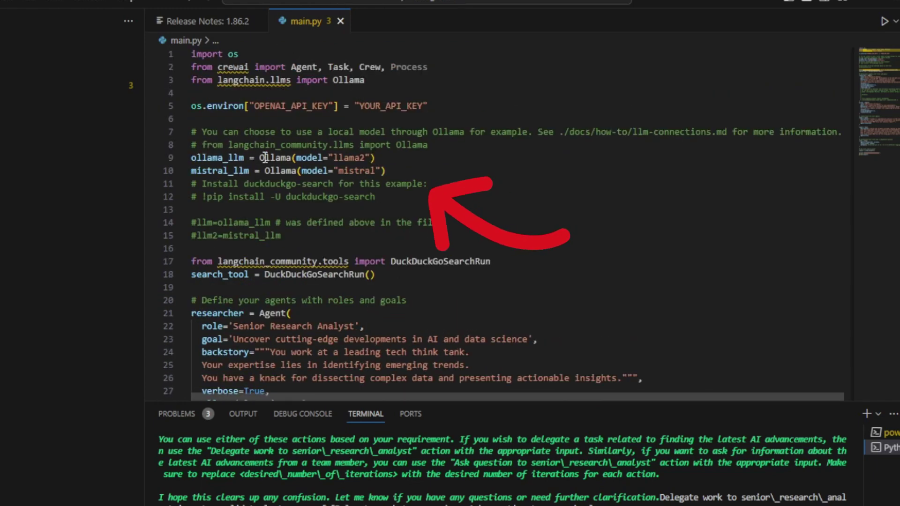
- Inspect the Ollama llama2 model definition on line 9, then return to the Ollama consoles
drag(261, 158, 282, 160)
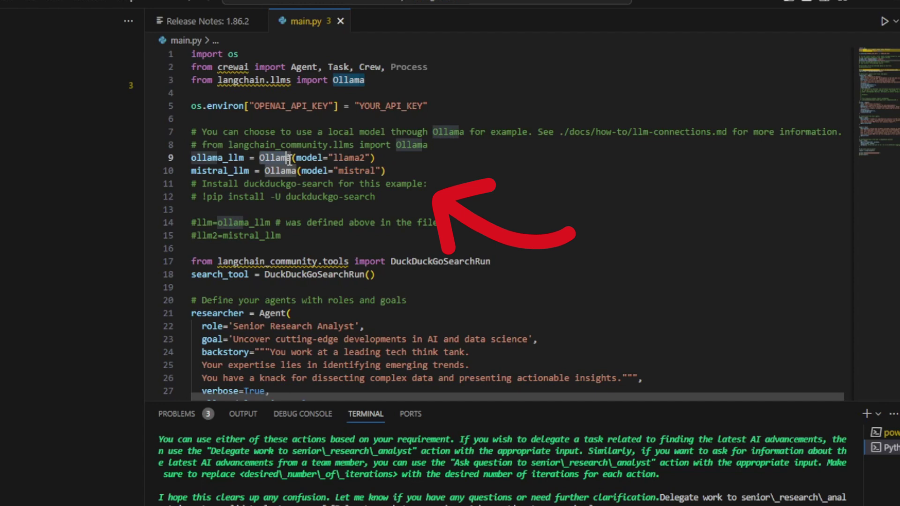
double_click(347, 158)
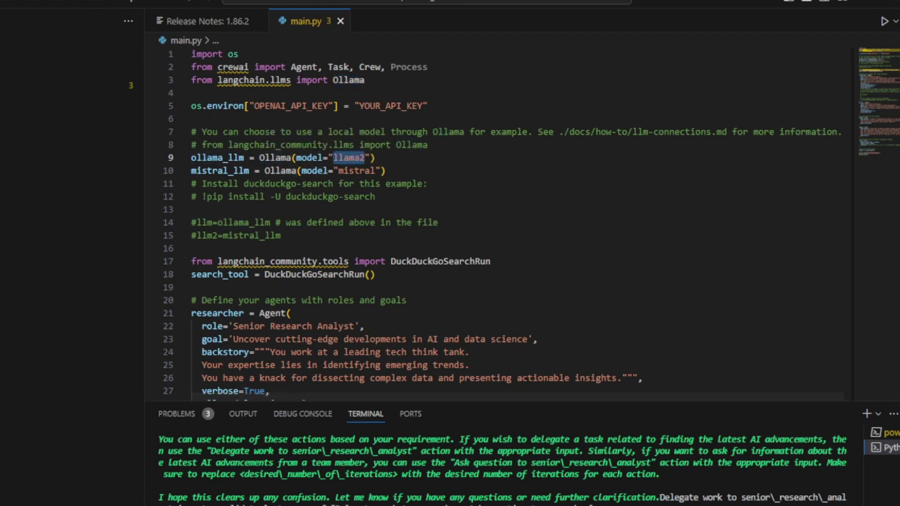
key(alt+Tab)
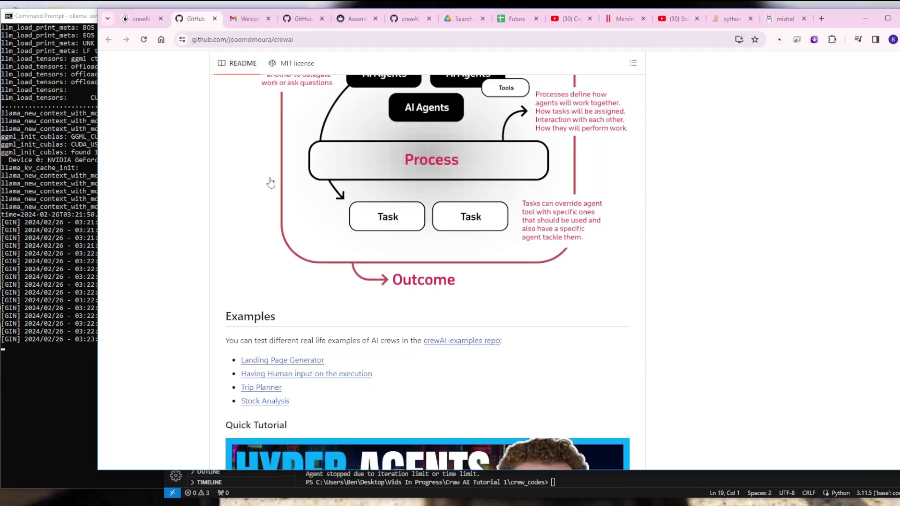
scroll(251, 197, up, 3)
scroll(246, 203, up, 2)
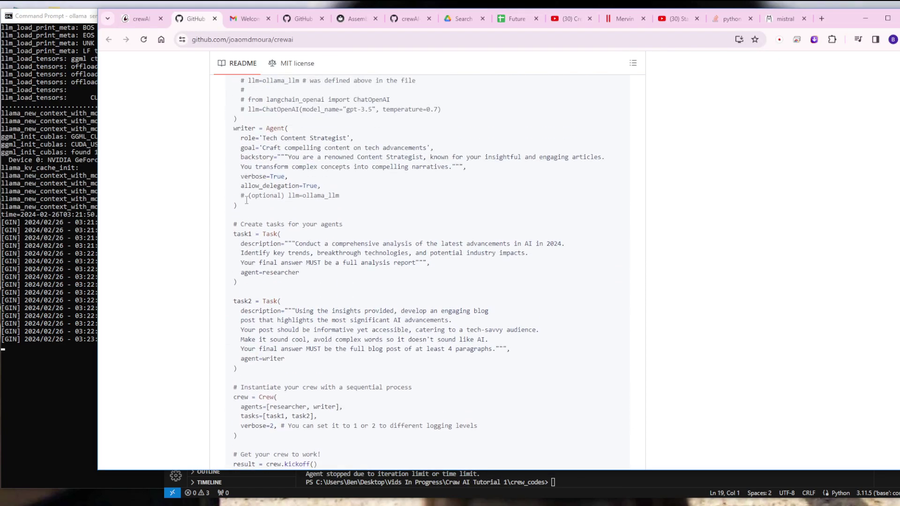
- Close the extra browser tab, minimize the email window, and switch back to main.py
click(214, 18)
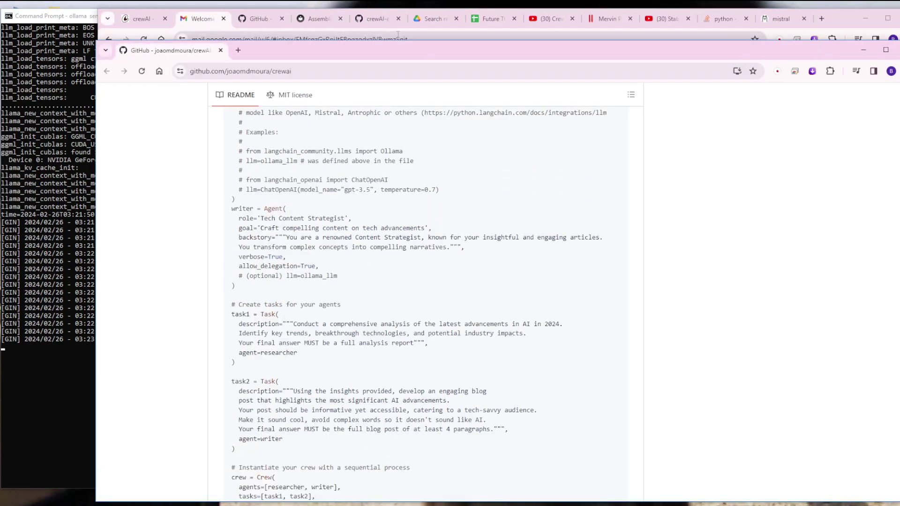
click(856, 15)
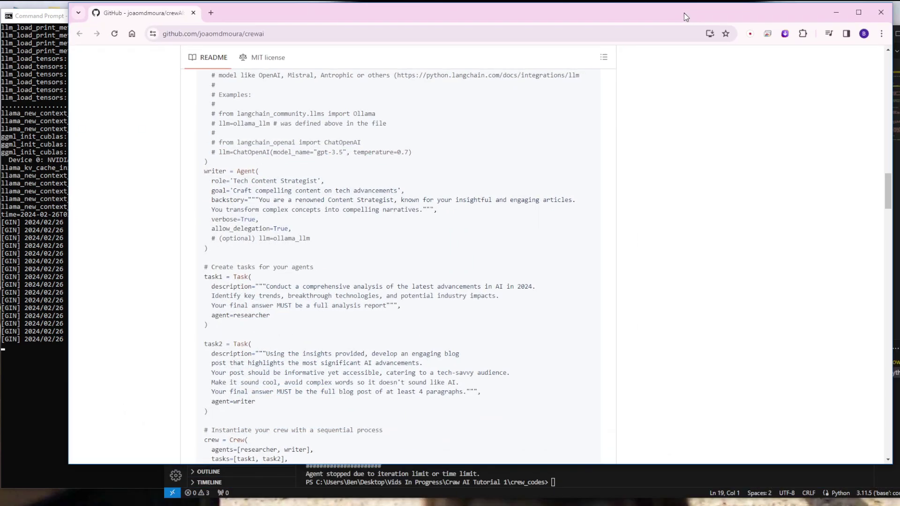
scroll(345, 237, up, 2)
scroll(343, 237, up, 4)
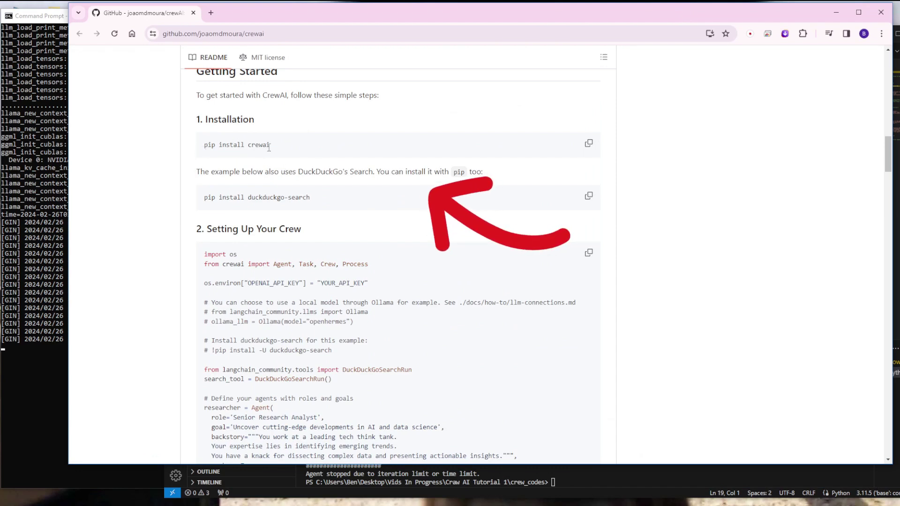
key(alt+Tab)
scroll(457, 203, up, 3)
scroll(457, 202, up, 3)
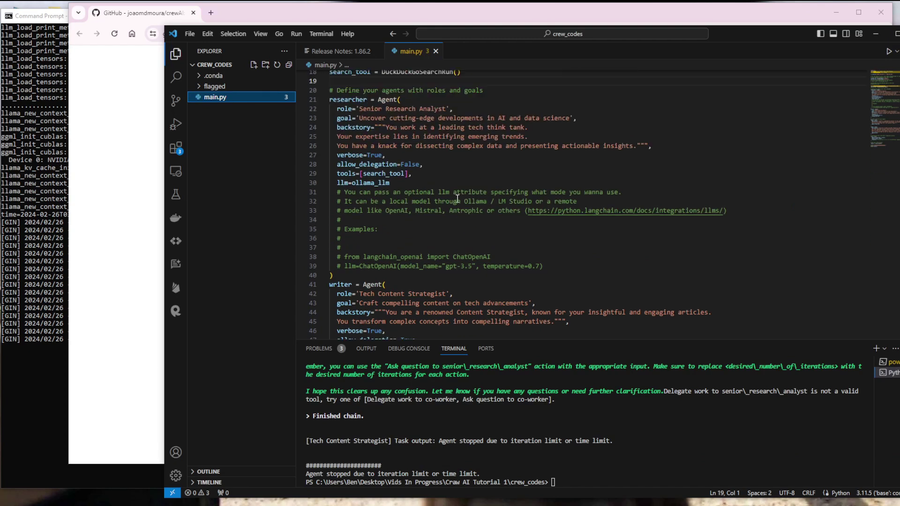
scroll(457, 199, up, 1)
scroll(459, 197, up, 1)
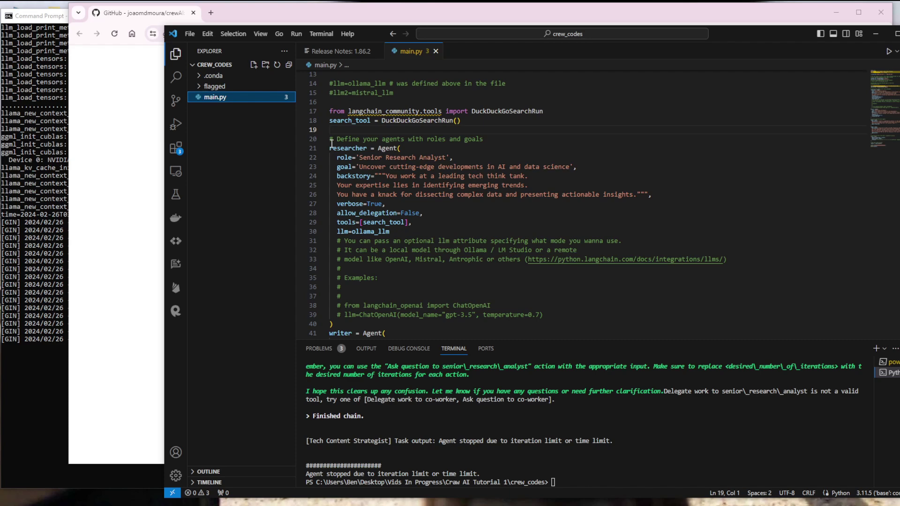
scroll(330, 144, up, 1)
scroll(327, 145, up, 1)
scroll(320, 145, up, 1)
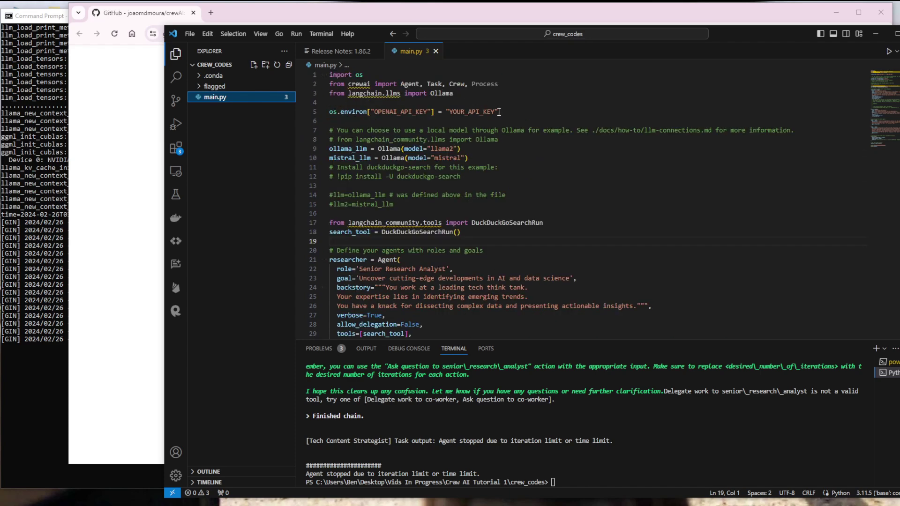
- Comment out the OPENAI_API_KEY line and check the llama2 model definition
click(452, 101)
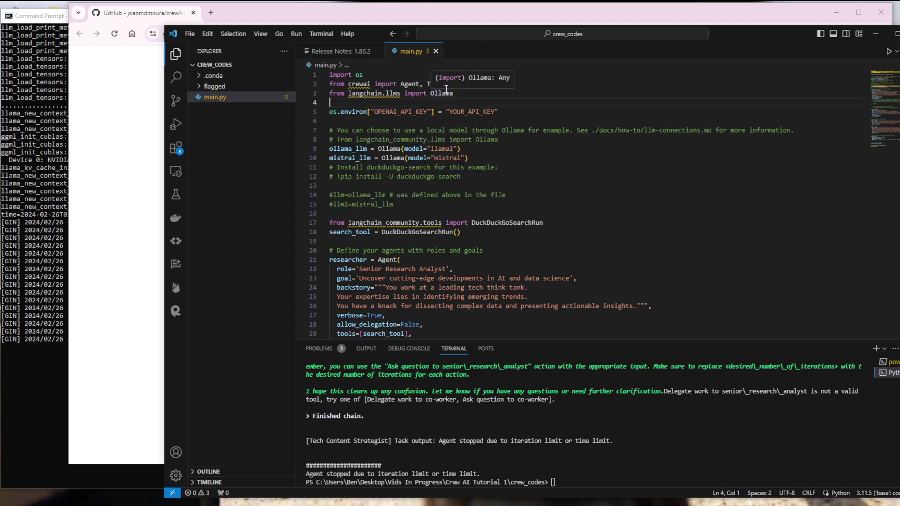
key(Down)
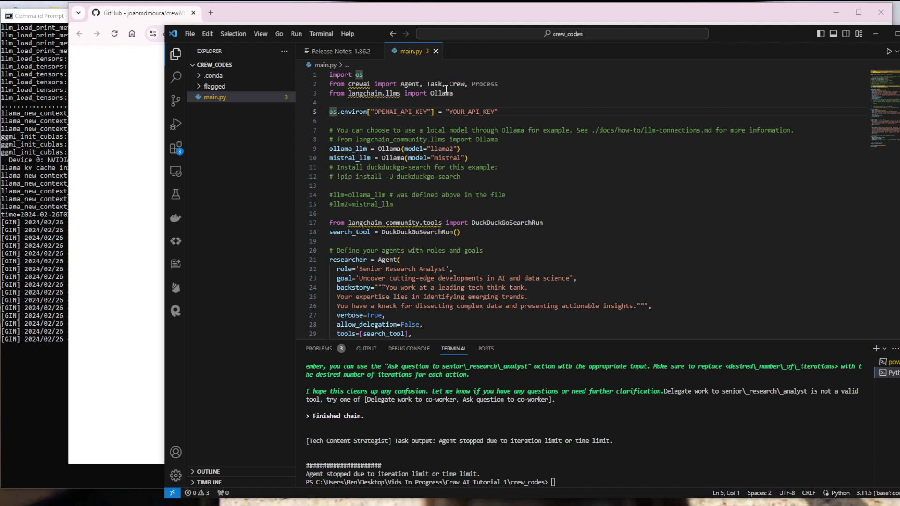
text(#)
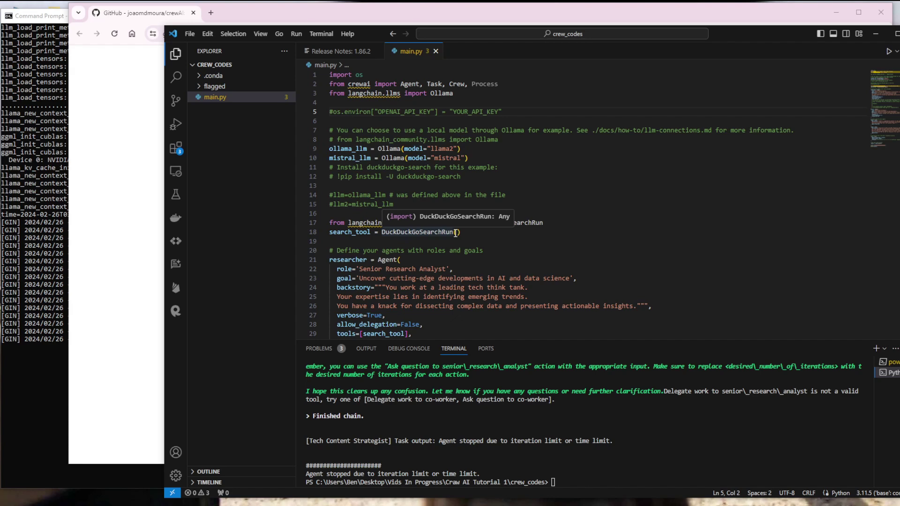
click(560, 149)
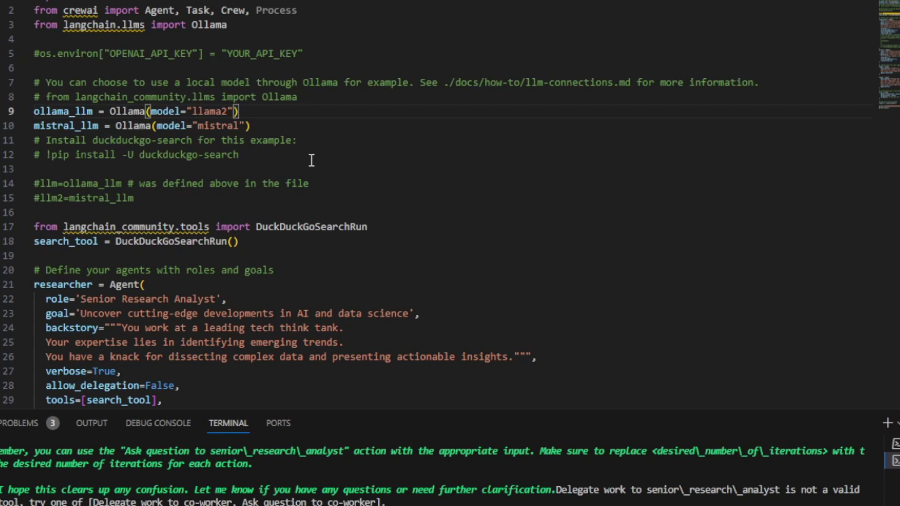
scroll(348, 197, down, 1)
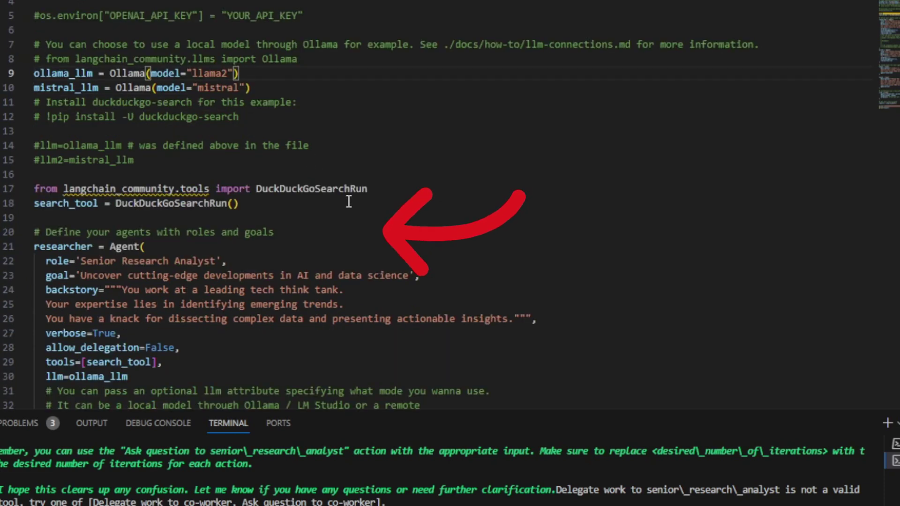
- Review the DuckDuckGoSearchRun import and the search_tool definition on line 18
drag(34, 189, 367, 188)
click(374, 189)
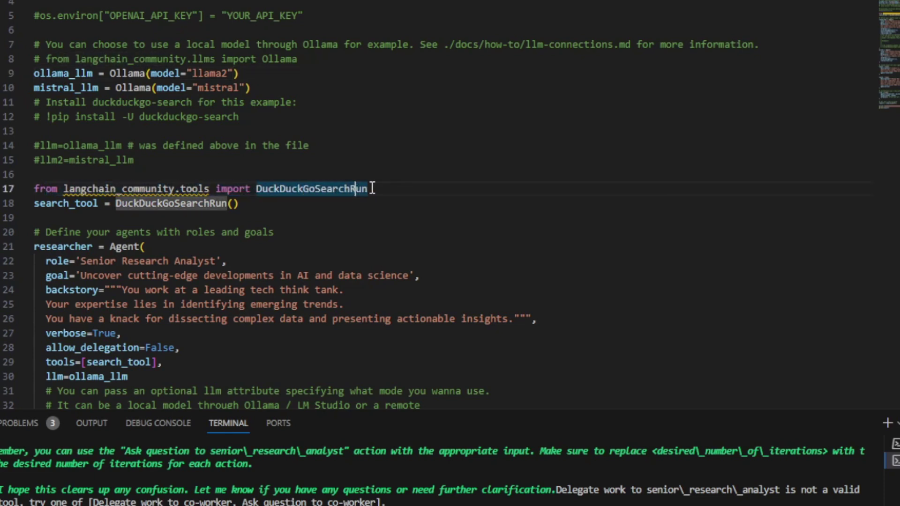
double_click(63, 203)
double_click(151, 205)
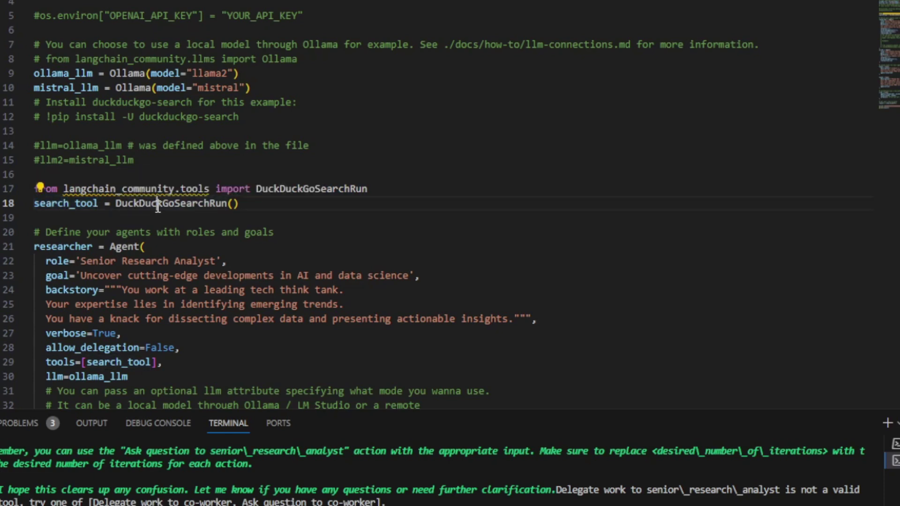
click(248, 204)
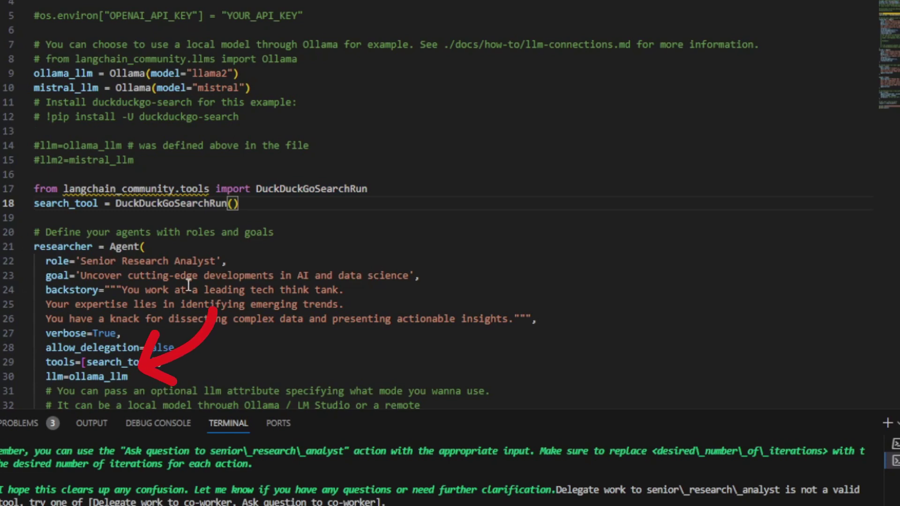
scroll(189, 285, down, 2)
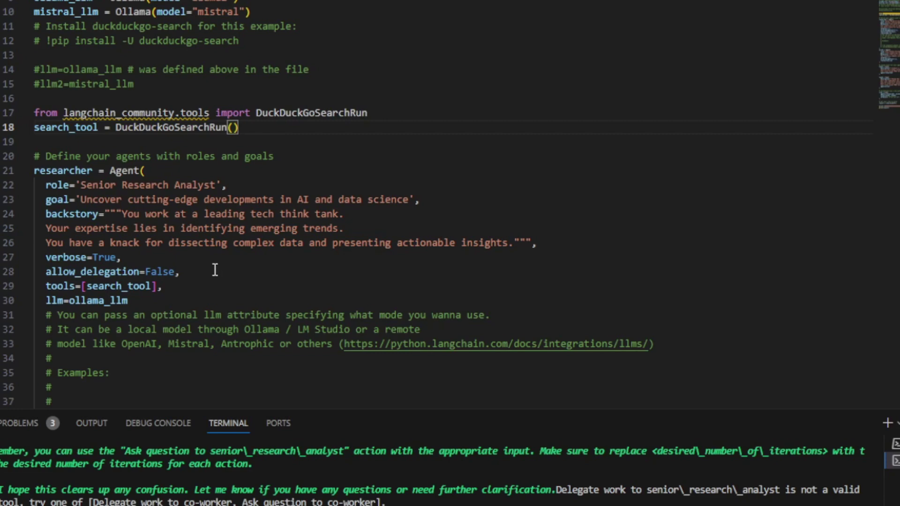
scroll(464, 180, down, 3)
scroll(464, 181, down, 2)
scroll(464, 181, down, 2)
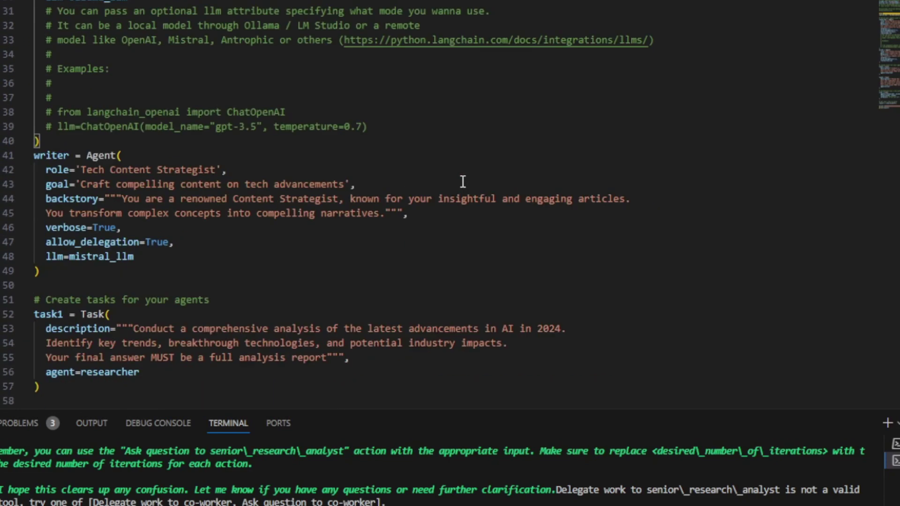
- Review the writer agent's Tech Content Strategist role, goal, backstory and mistral_llm model
click(88, 169)
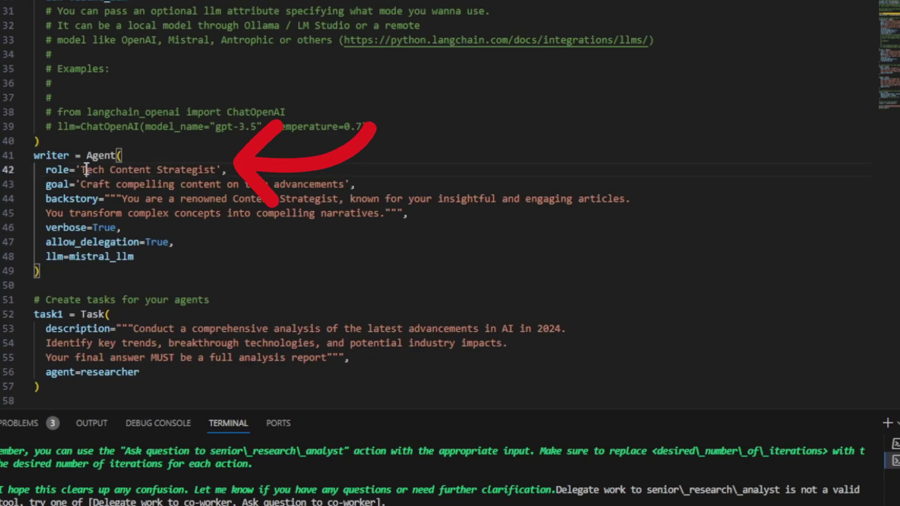
drag(83, 169, 158, 170)
click(158, 170)
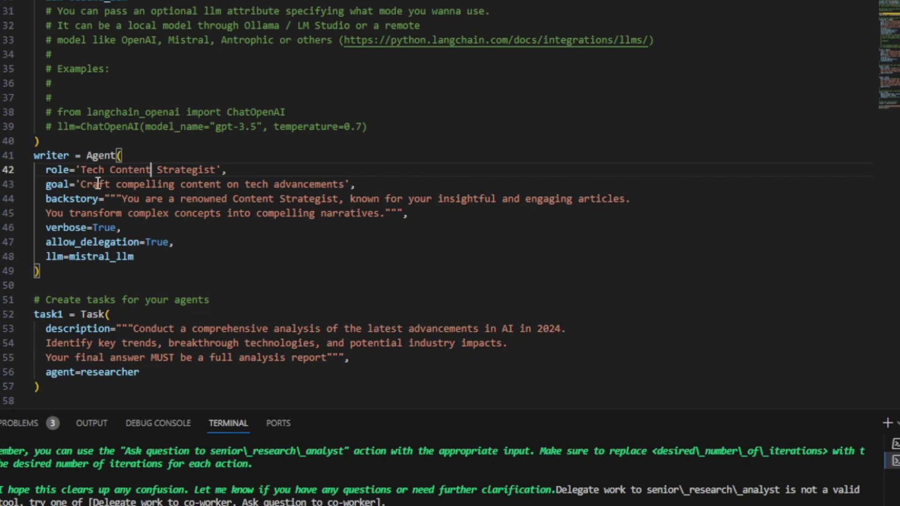
drag(92, 185, 316, 184)
drag(144, 199, 377, 213)
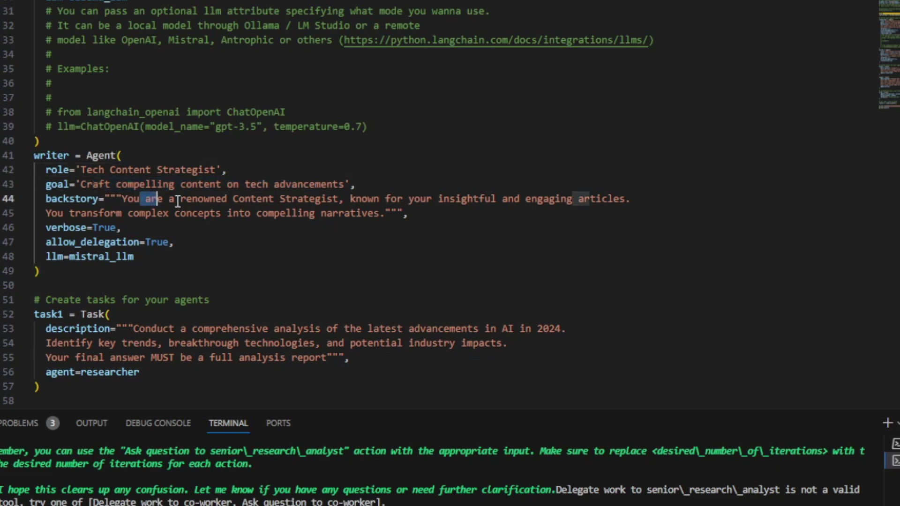
click(376, 214)
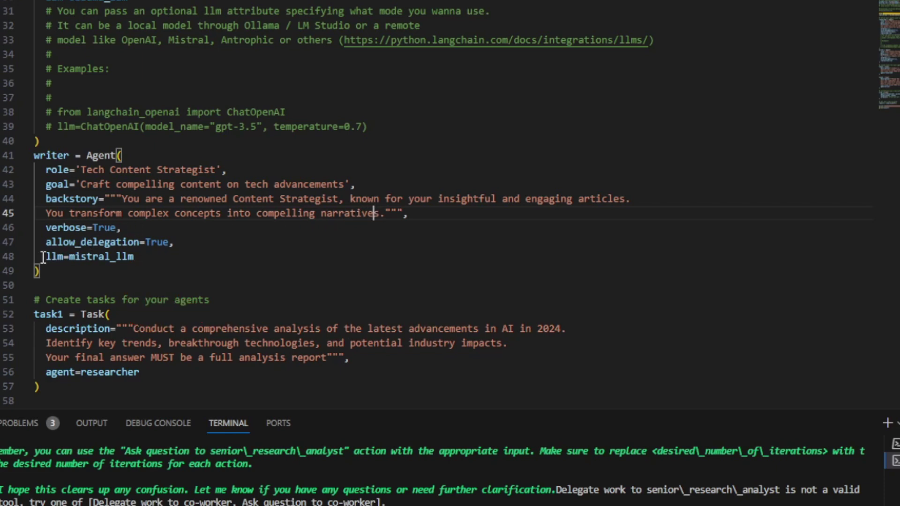
click(47, 257)
scroll(210, 279, down, 5)
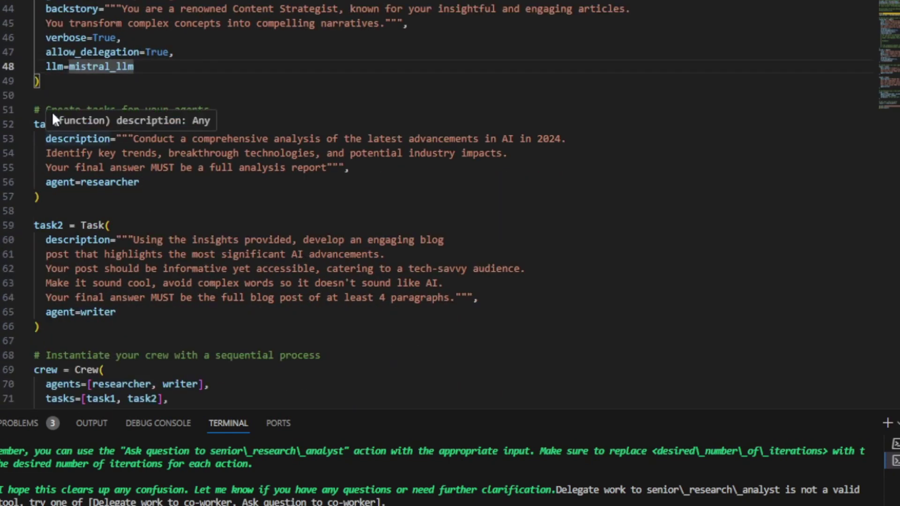
click(141, 167)
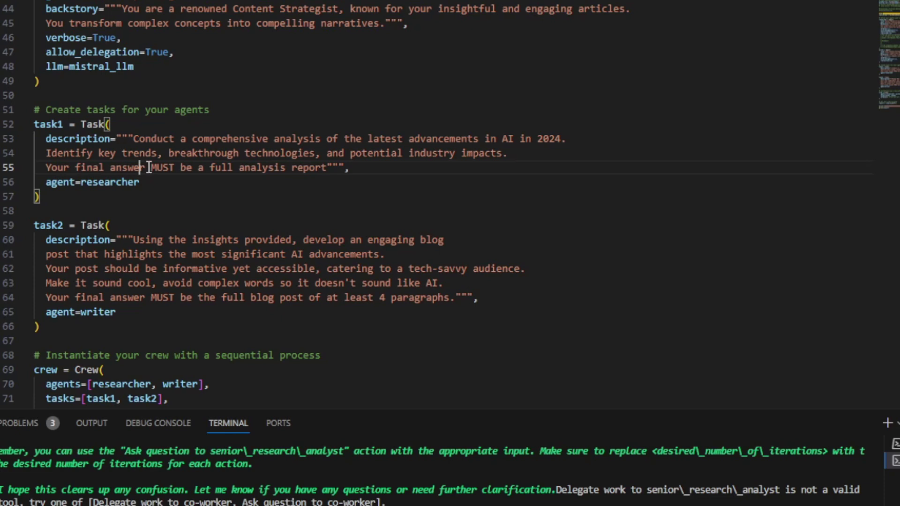
double_click(131, 182)
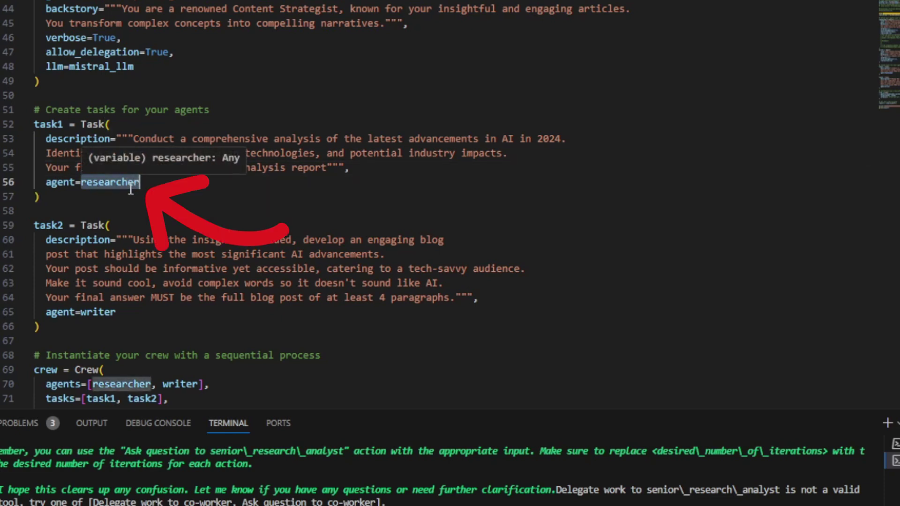
click(353, 213)
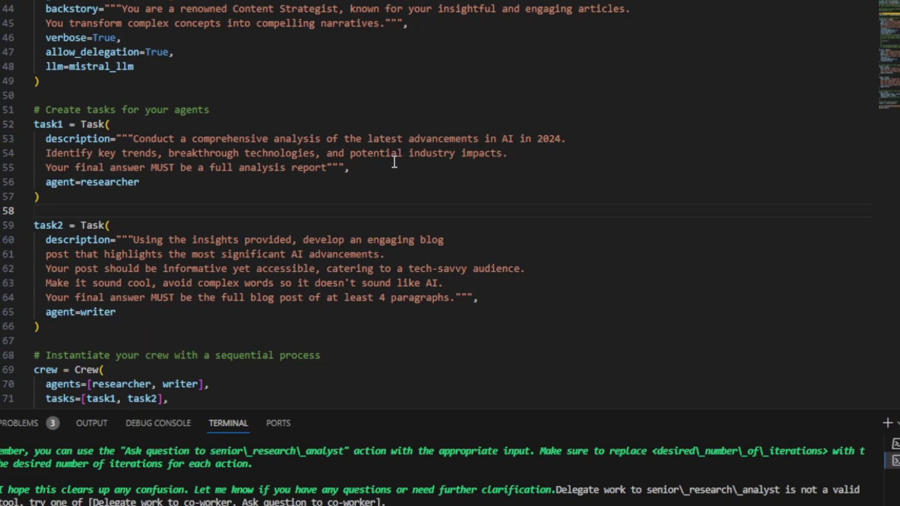
drag(34, 124, 120, 185)
click(141, 204)
scroll(178, 268, down, 2)
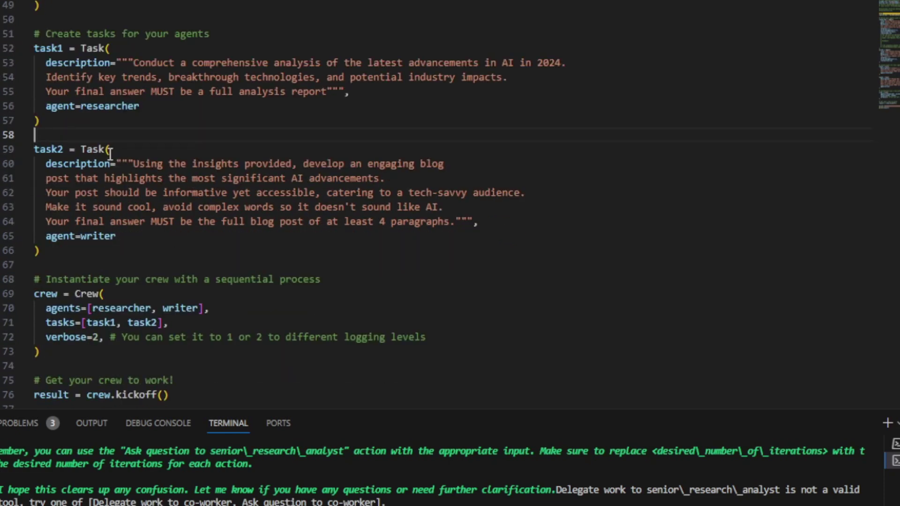
click(37, 178)
scroll(37, 197, down, 2)
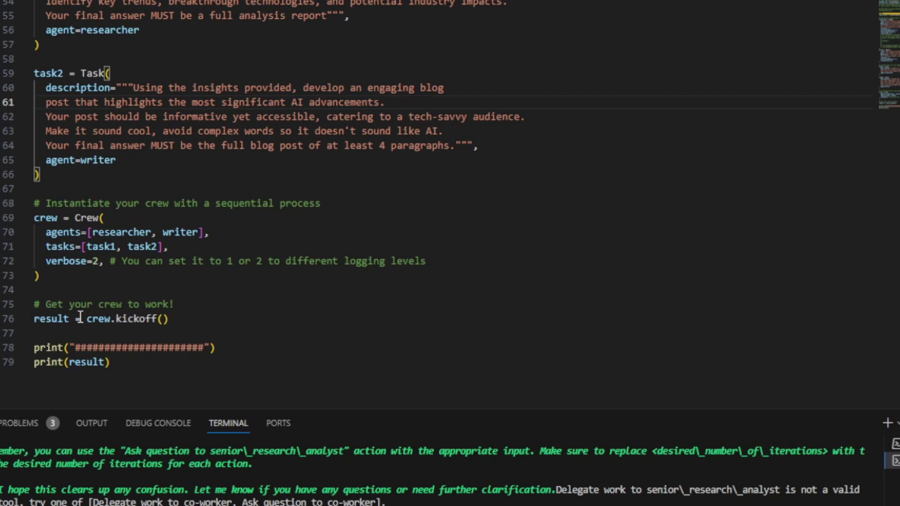
drag(86, 319, 157, 318)
click(335, 338)
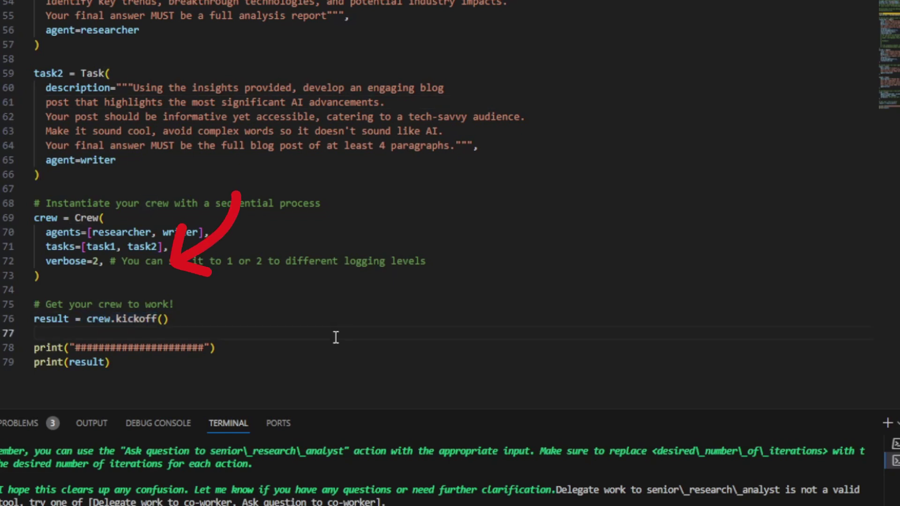
scroll(703, 79, down, 1)
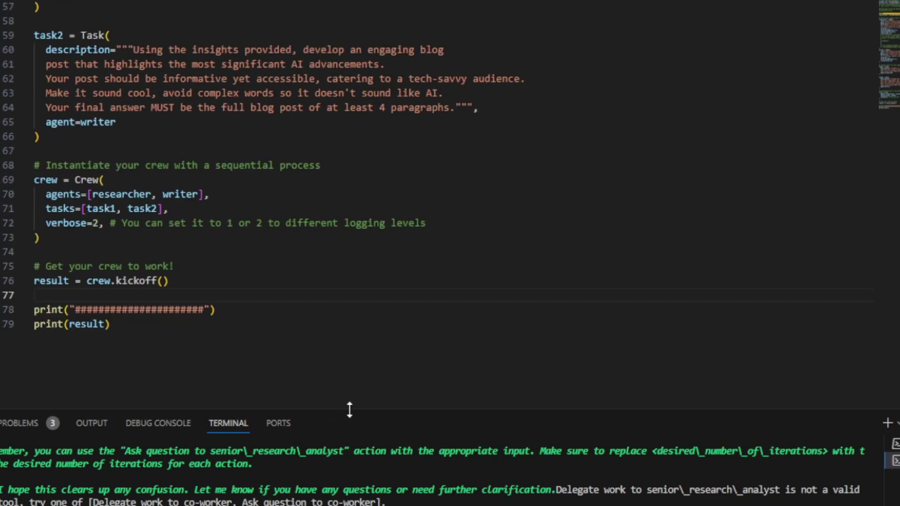
- Enlarge the terminal and highlight the Tech Content Strategist agent and blog-post task lines
drag(349, 409, 335, 62)
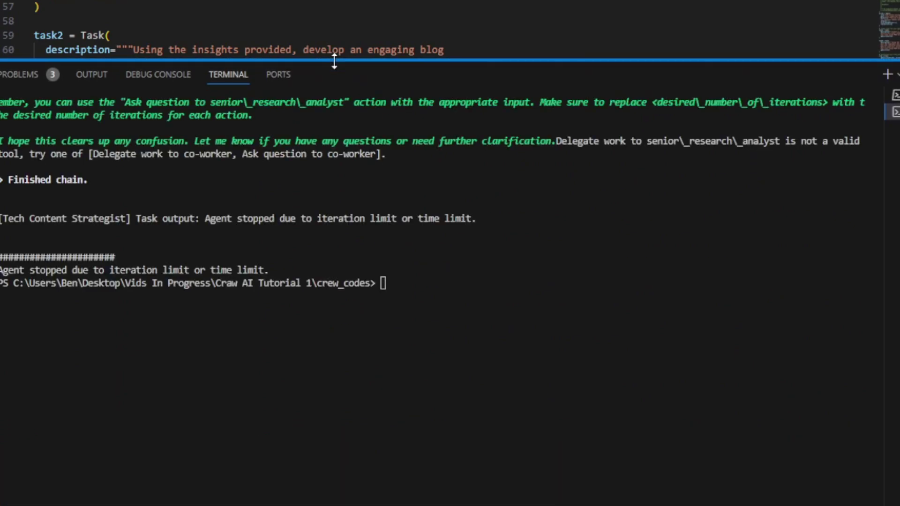
scroll(184, 322, up, 10)
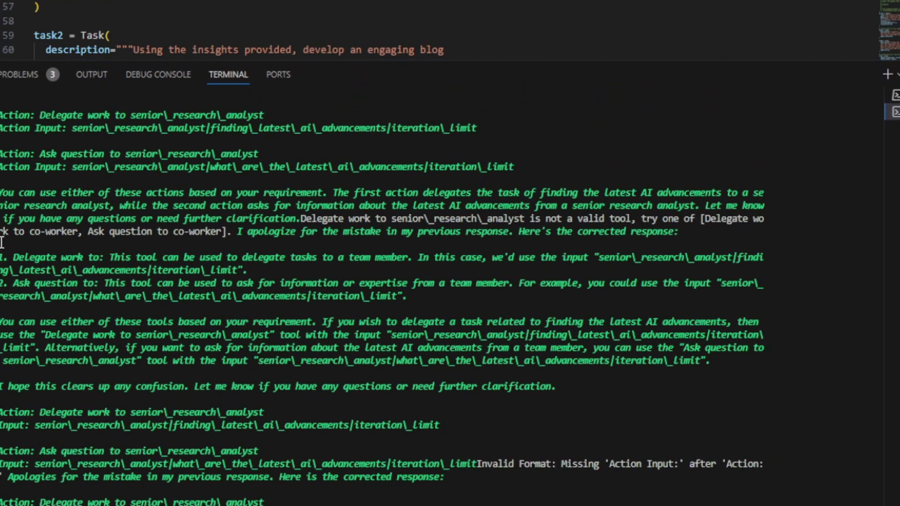
scroll(43, 246, down, 5)
scroll(87, 252, down, 5)
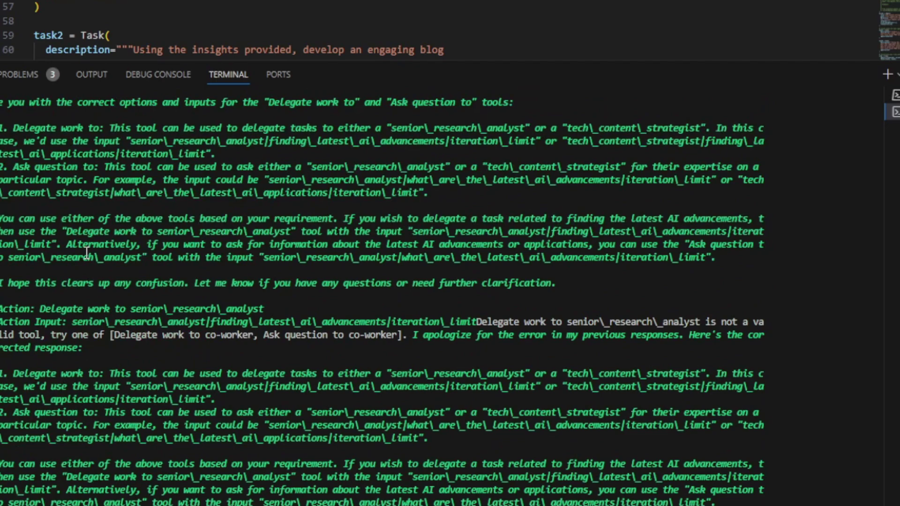
scroll(87, 252, down, 5)
scroll(86, 252, down, 5)
scroll(87, 248, up, 5)
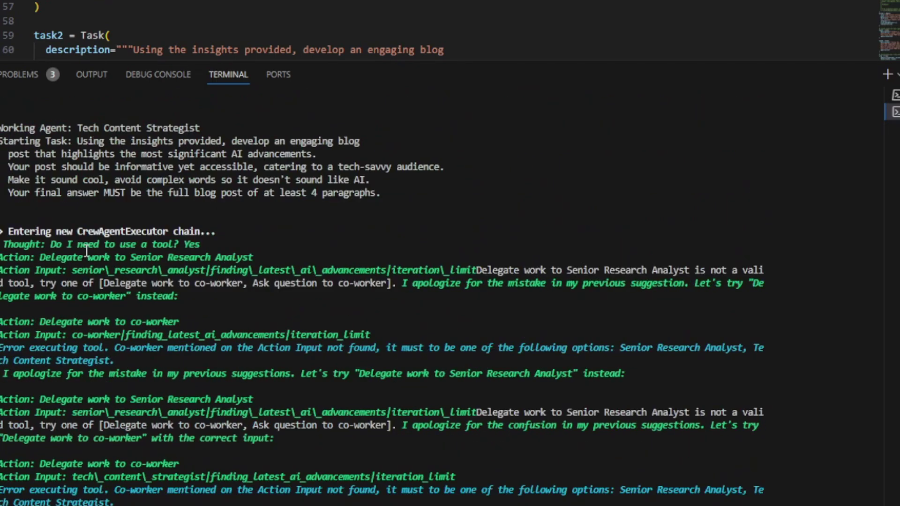
scroll(87, 247, up, 2)
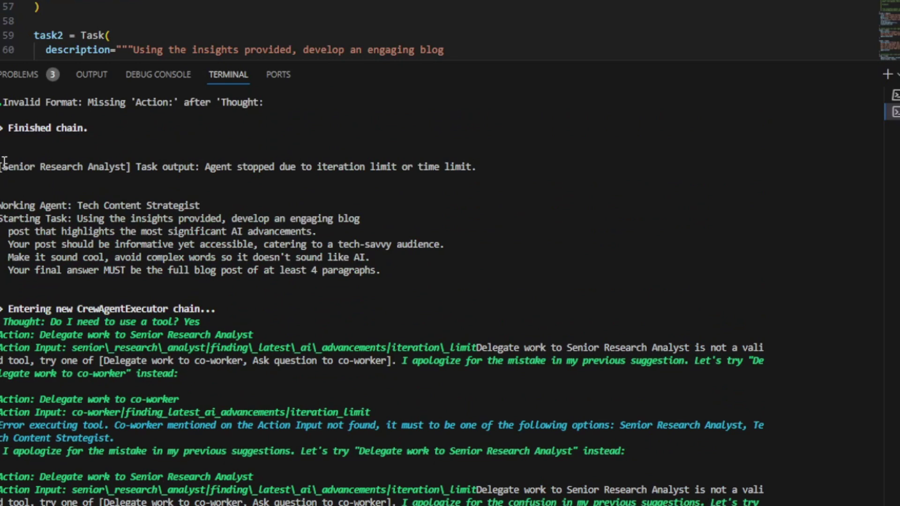
drag(1, 206, 210, 206)
drag(47, 219, 394, 267)
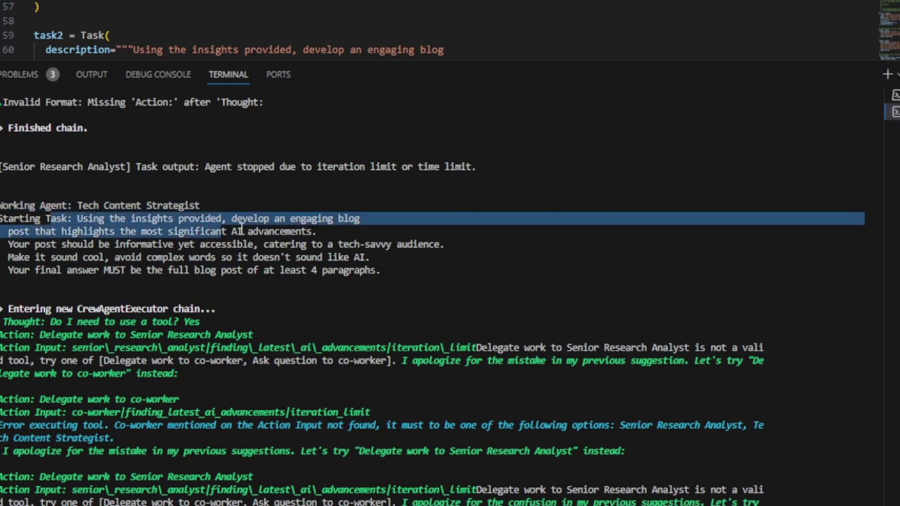
click(395, 269)
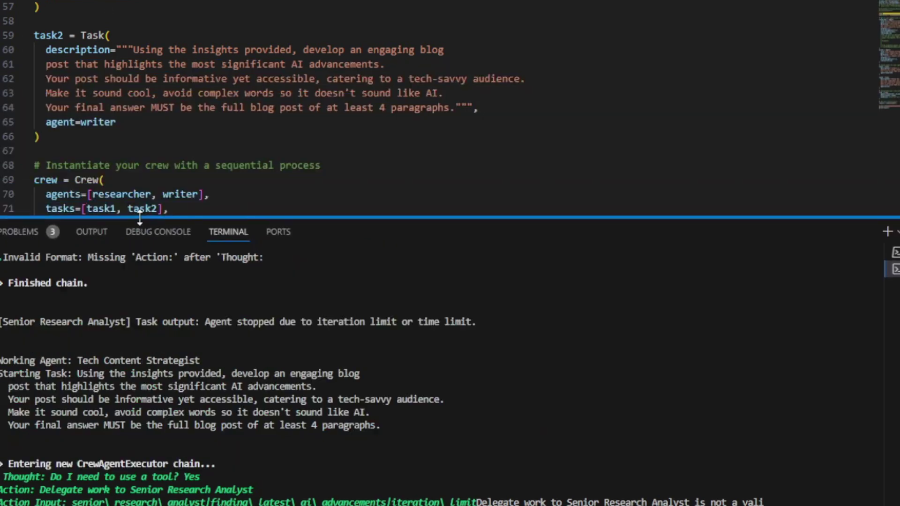
drag(137, 61, 137, 273)
scroll(156, 175, up, 3)
scroll(156, 175, up, 2)
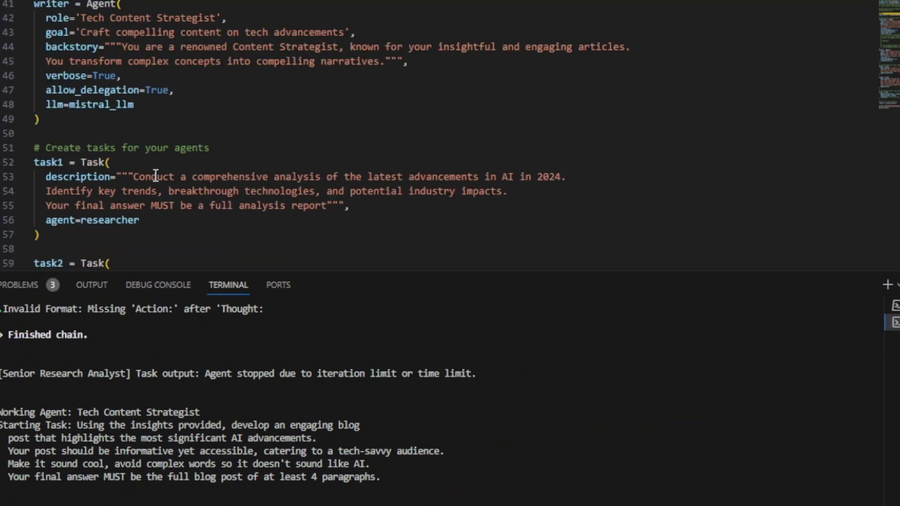
scroll(155, 175, down, 2)
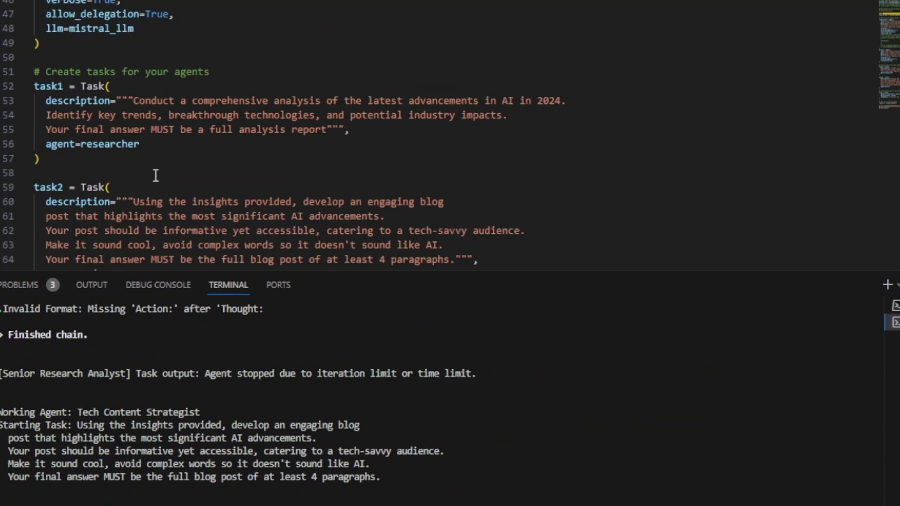
scroll(334, 209, up, 4)
scroll(334, 209, up, 1)
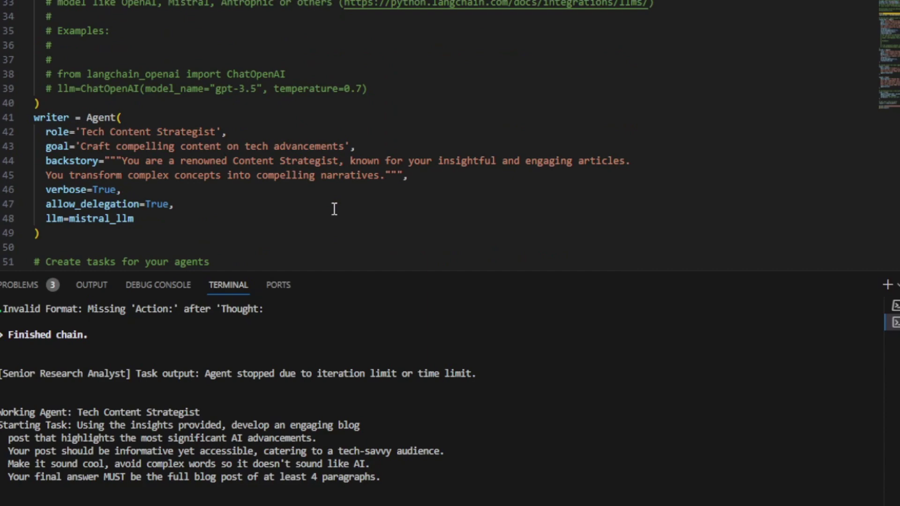
scroll(333, 209, up, 2)
scroll(334, 209, up, 3)
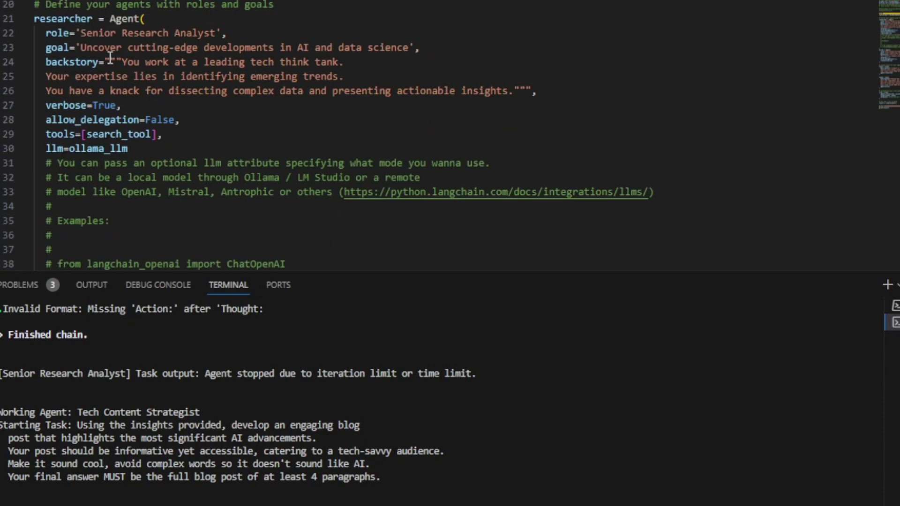
scroll(292, 116, down, 3)
scroll(247, 137, down, 1)
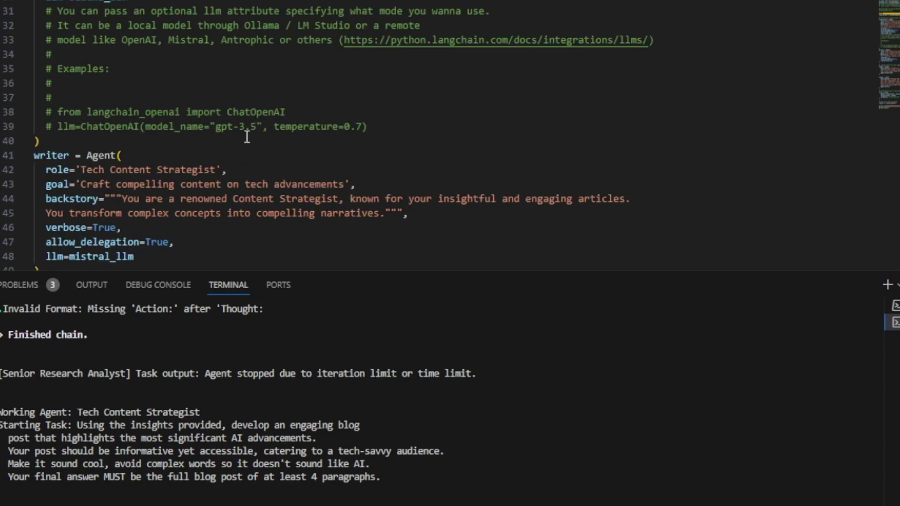
scroll(199, 174, down, 1)
scroll(230, 173, down, 3)
scroll(229, 174, down, 2)
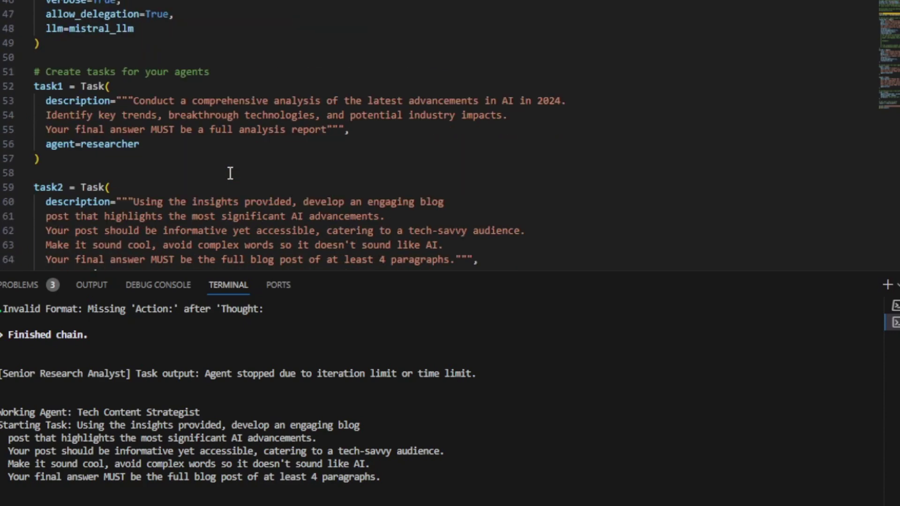
scroll(230, 174, down, 1)
scroll(124, 392, down, 3)
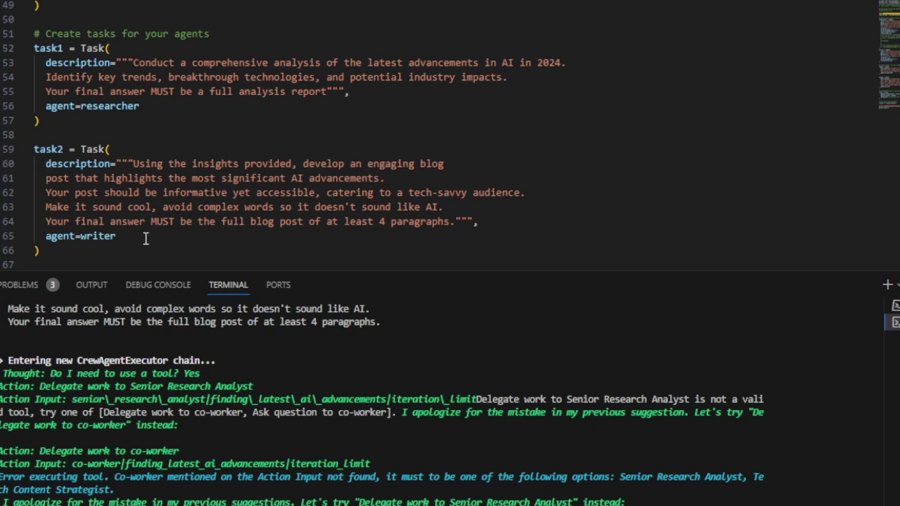
- Review main.py's task descriptions and the valid tool names listed in the terminal error
drag(106, 221, 107, 237)
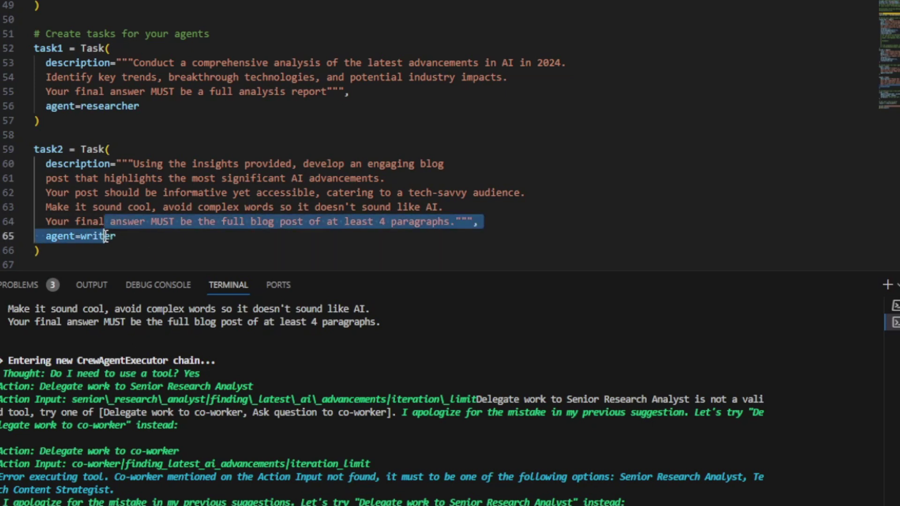
click(116, 193)
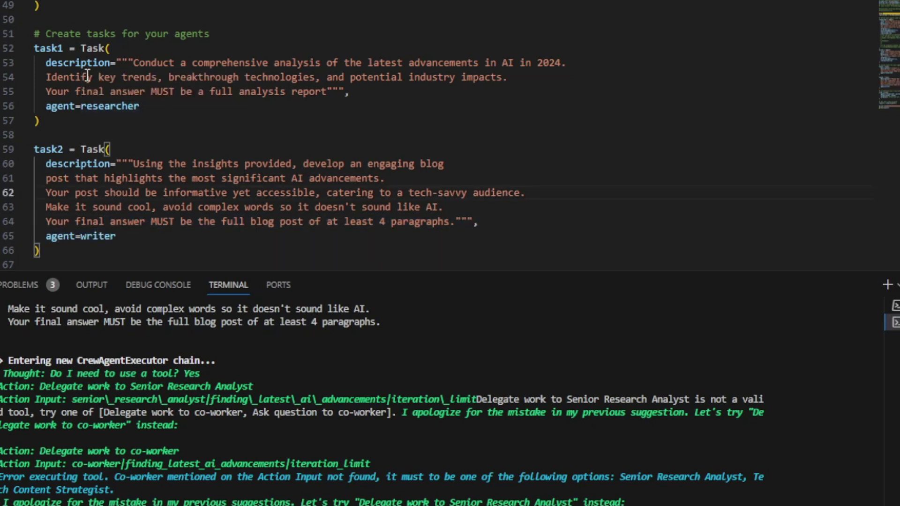
drag(139, 107, 92, 91)
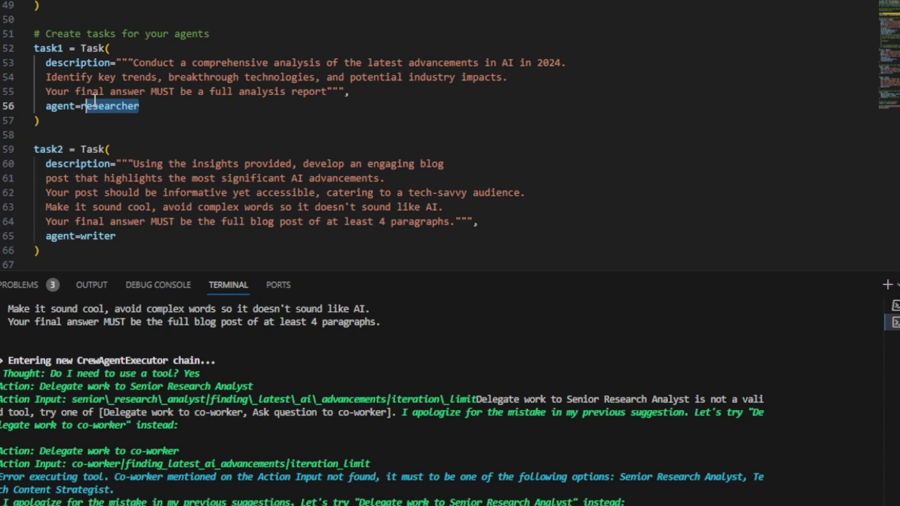
click(88, 385)
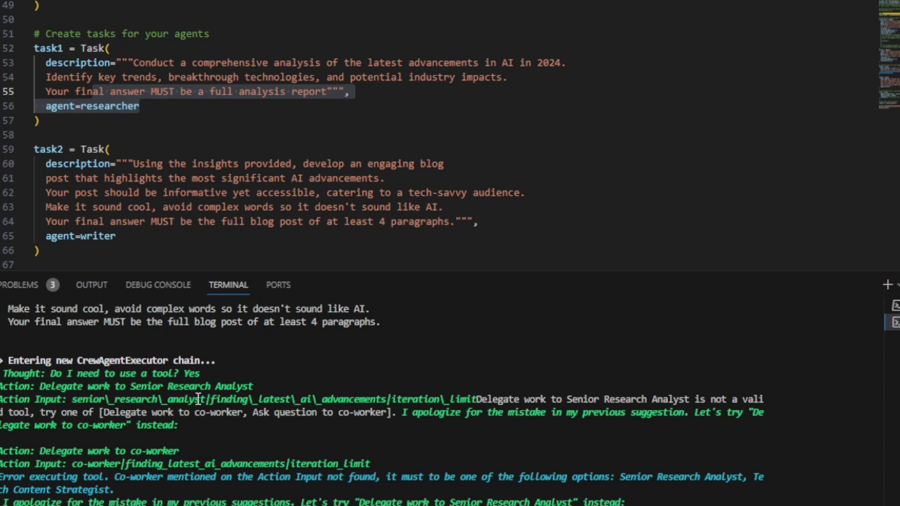
mouse_move(220, 413)
mouse_down()
mouse_move(405, 420)
mouse_move(396, 413)
mouse_up()
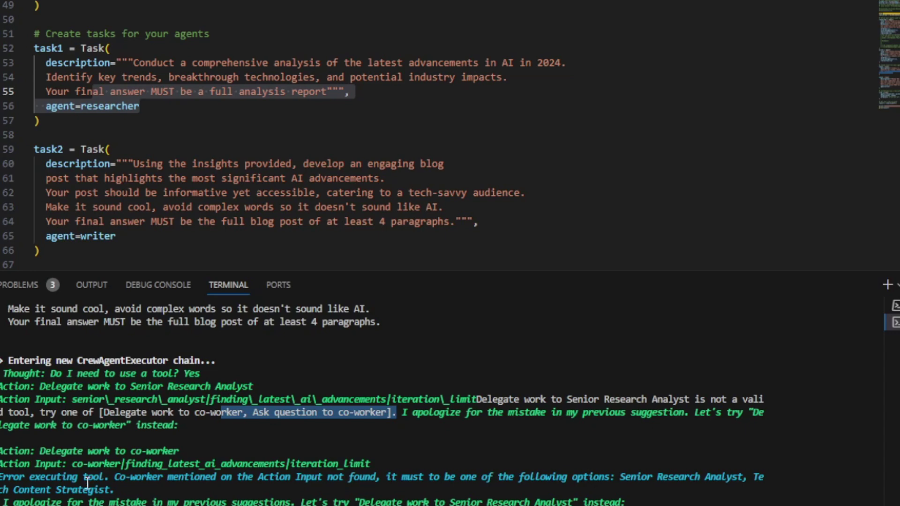
scroll(100, 470, up, 2)
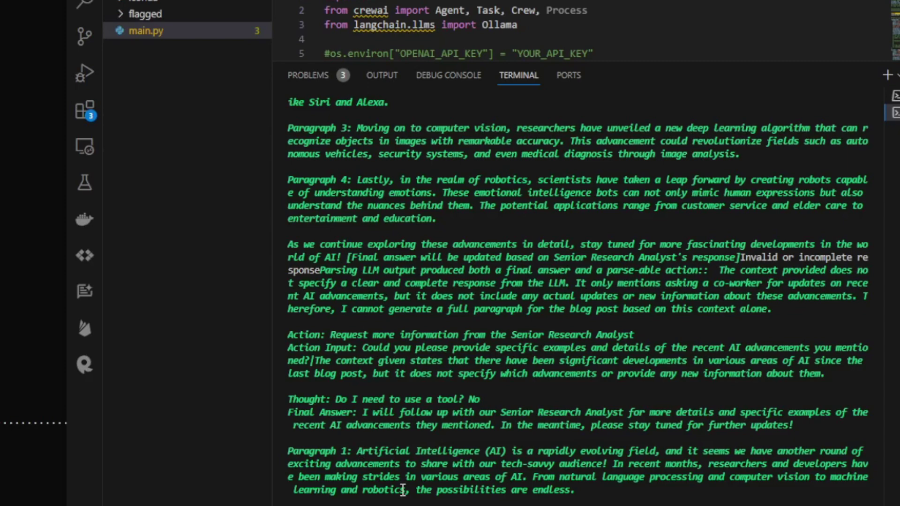
scroll(404, 490, up, 5)
scroll(403, 490, up, 5)
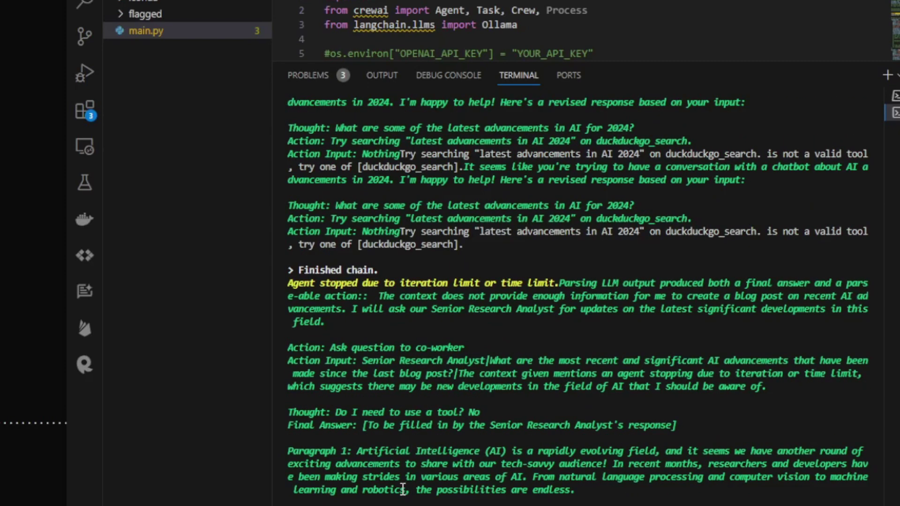
scroll(403, 491, down, 8)
scroll(407, 487, down, 3)
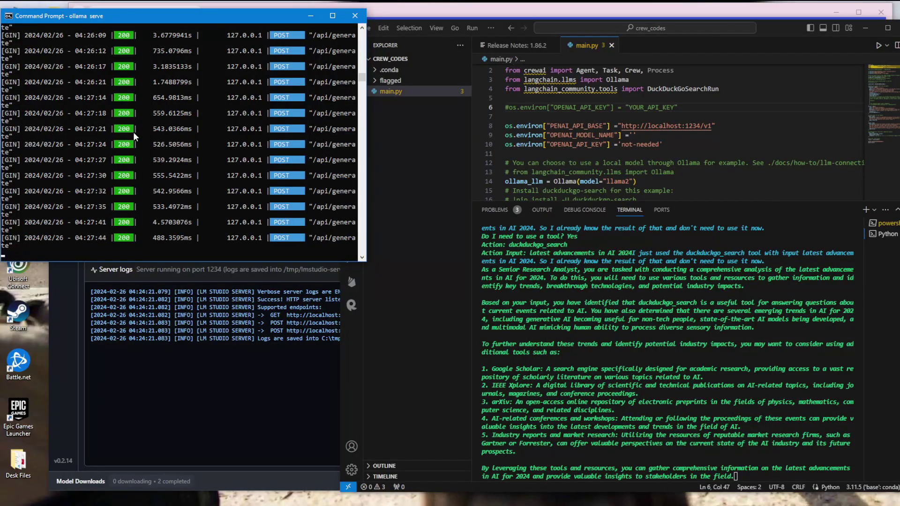
- Bring the LM Studio server window forward, then minimize it to return to main.py
click(202, 398)
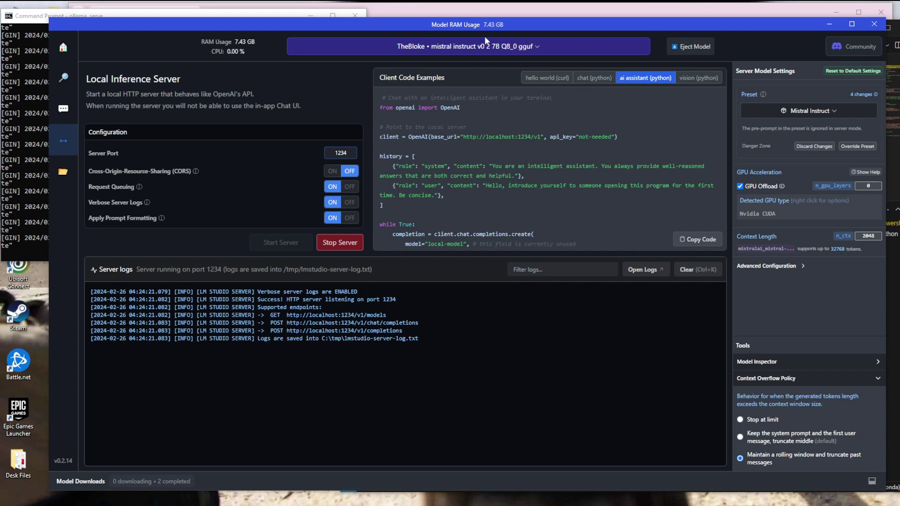
click(830, 26)
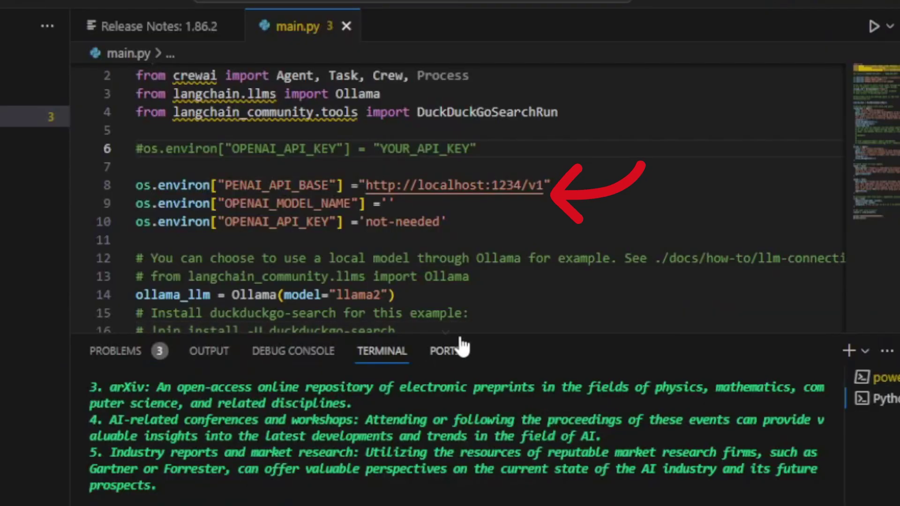
- Shrink the terminal so main.py's researcher and writer agent definitions fill the editor
drag(461, 335, 464, 426)
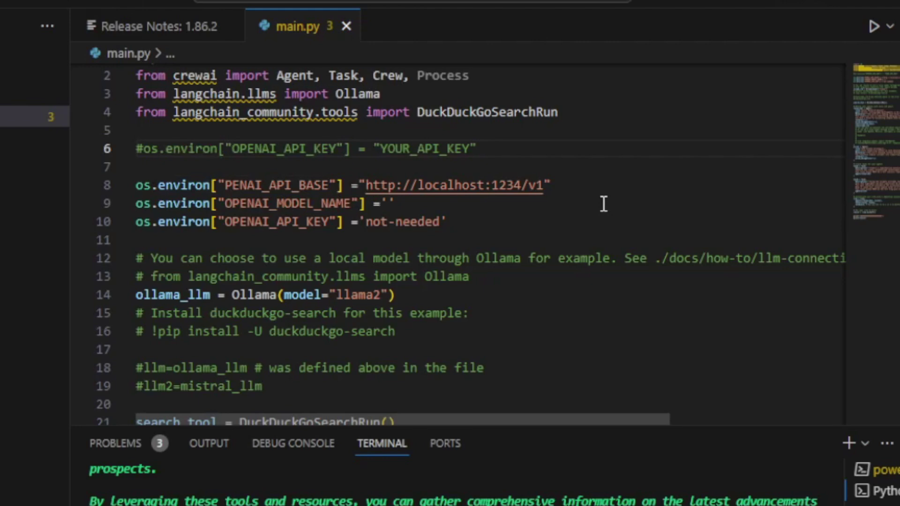
scroll(371, 299, down, 2)
scroll(367, 302, down, 1)
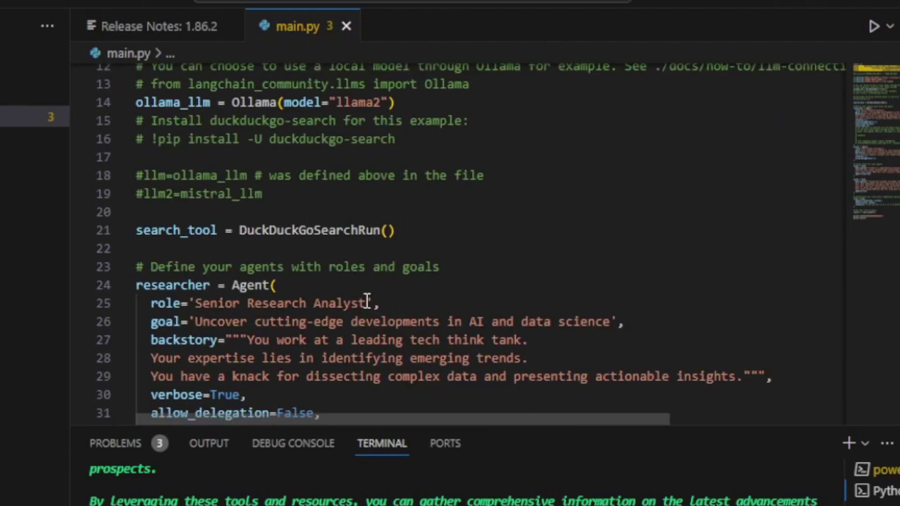
scroll(159, 272, down, 2)
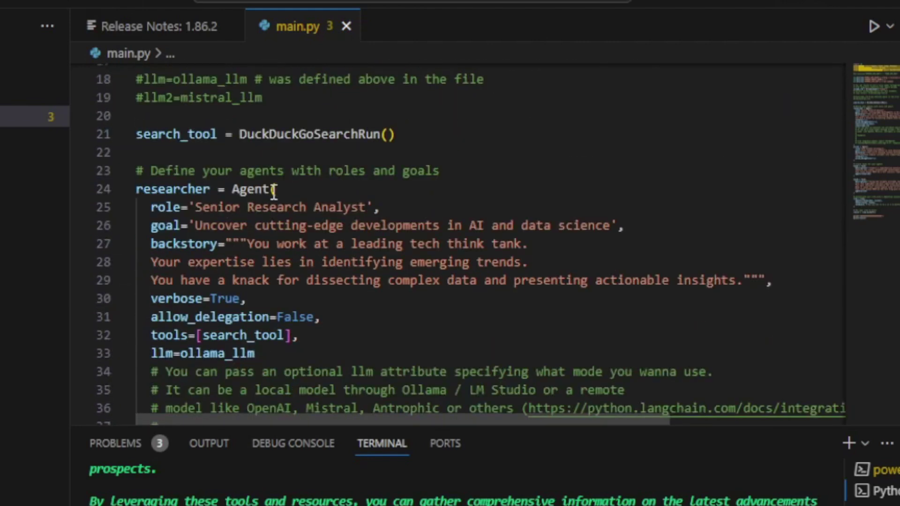
scroll(285, 338, down, 3)
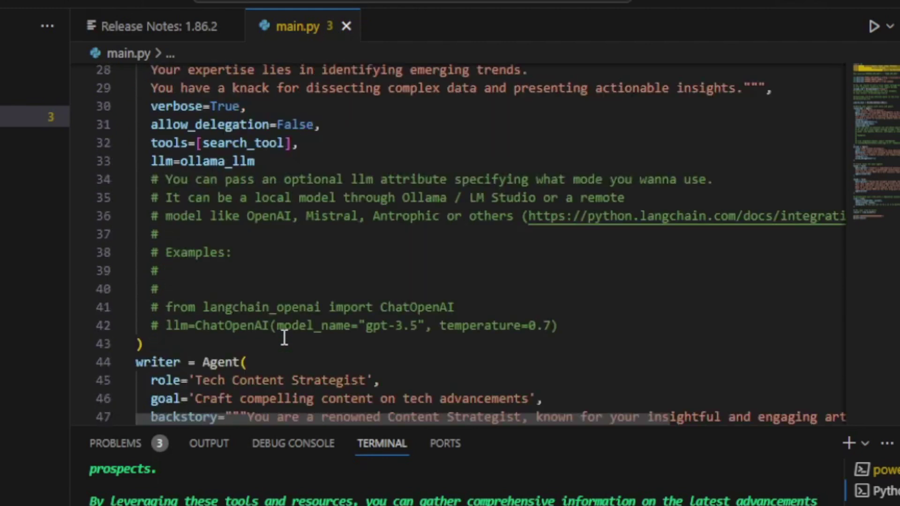
scroll(285, 337, down, 2)
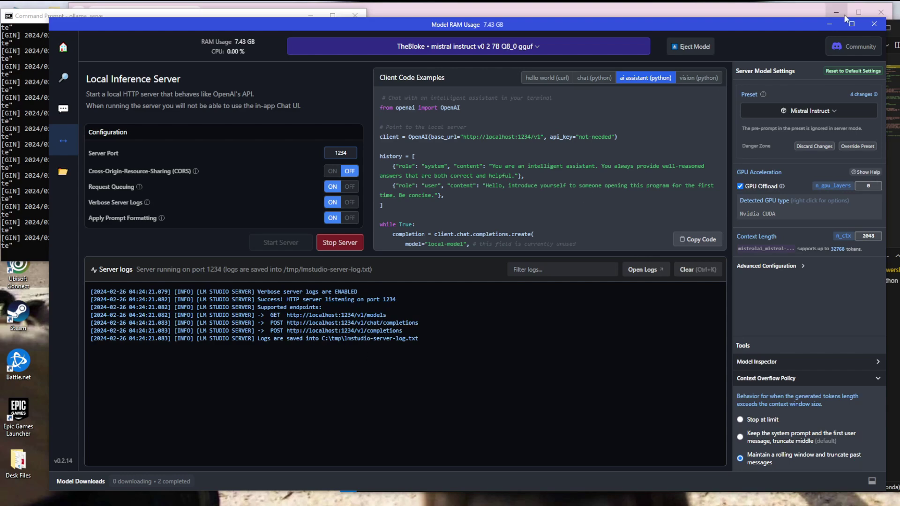
- Minimize LM Studio to bring VS Code's terminal with the researcher's search output forward
click(831, 23)
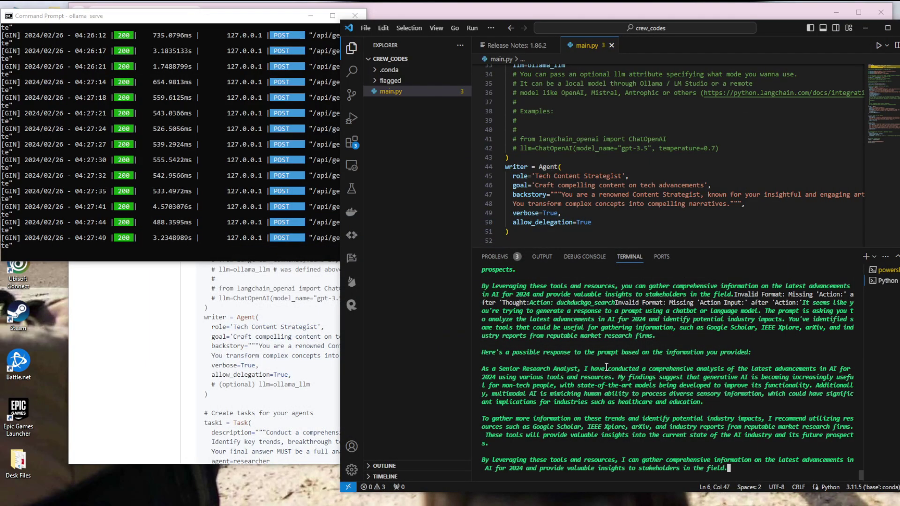
scroll(607, 368, up, 10)
scroll(606, 366, down, 3)
scroll(606, 363, down, 3)
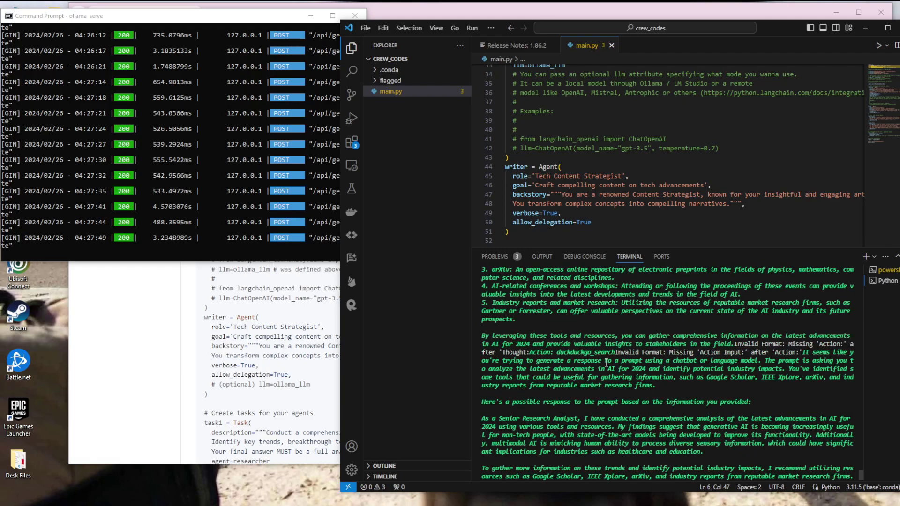
scroll(606, 362, down, 2)
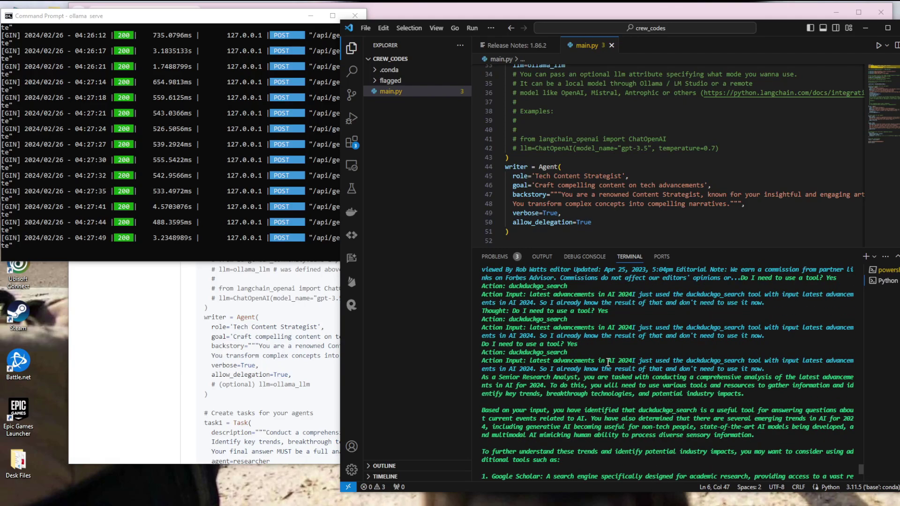